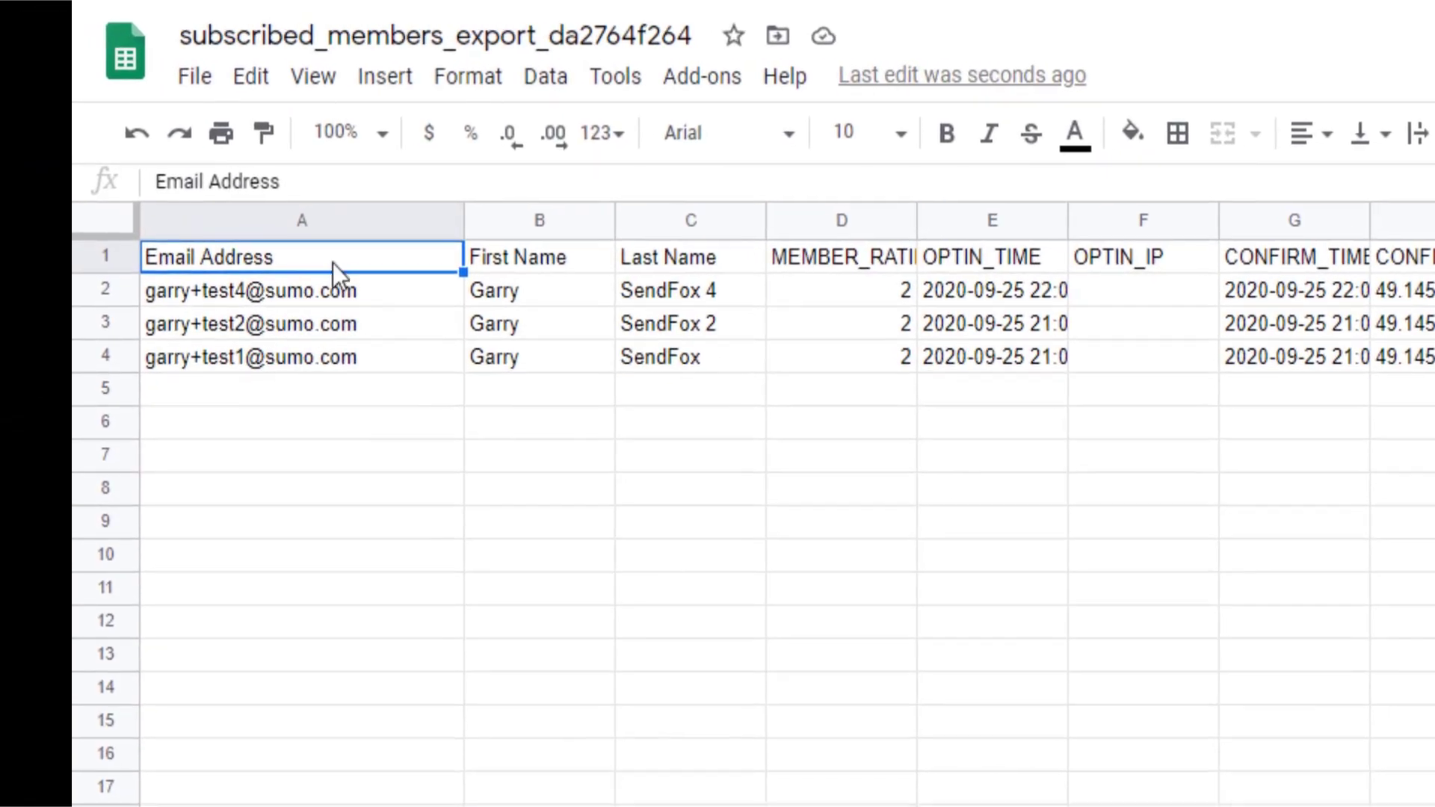
pyautogui.click(334, 222)
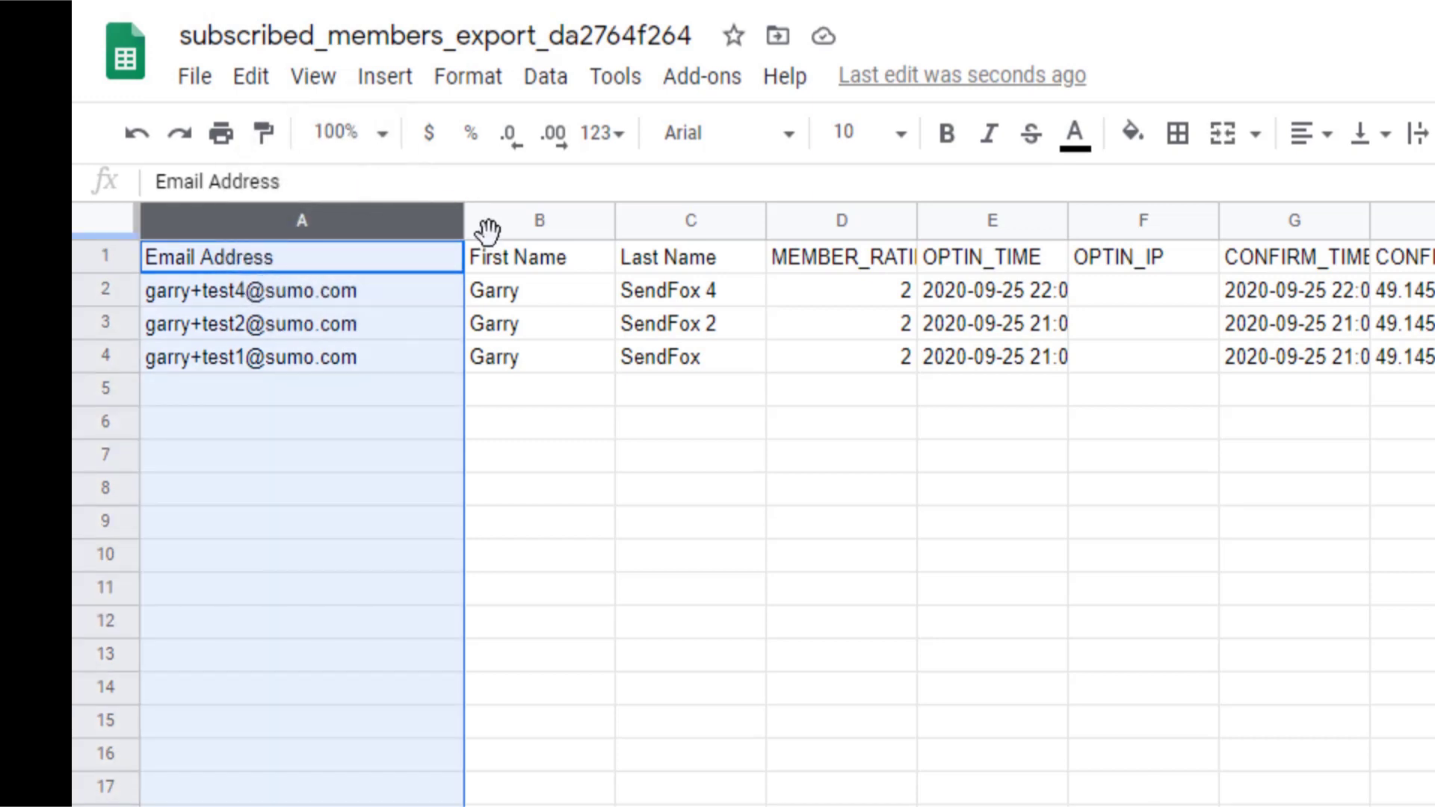
pyautogui.moveTo(488, 228)
pyautogui.mouseDown()
pyautogui.moveTo(496, 239)
pyautogui.moveTo(504, 227)
pyautogui.mouseUp()
pyautogui.click(503, 227)
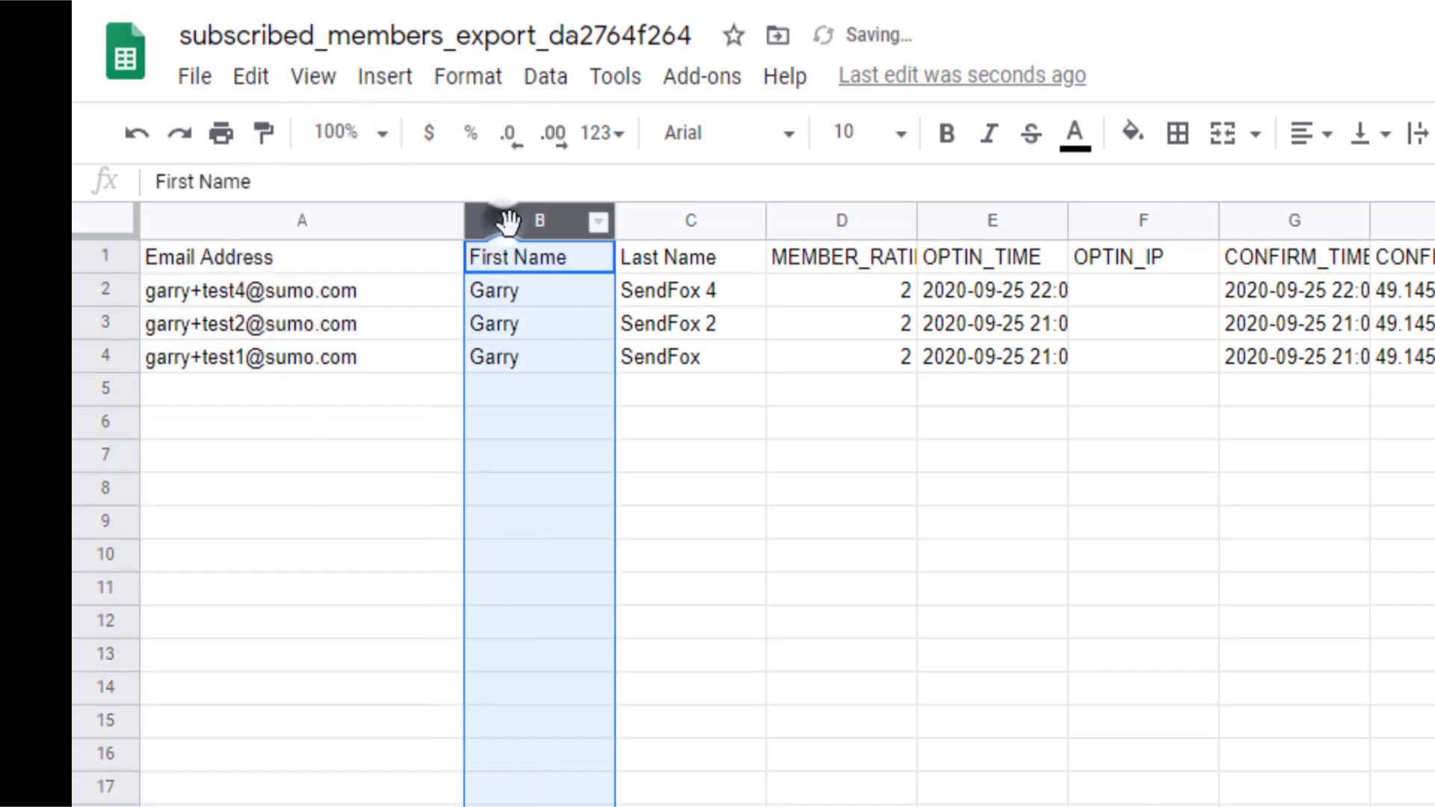
pyautogui.click(657, 220)
pyautogui.click(809, 224)
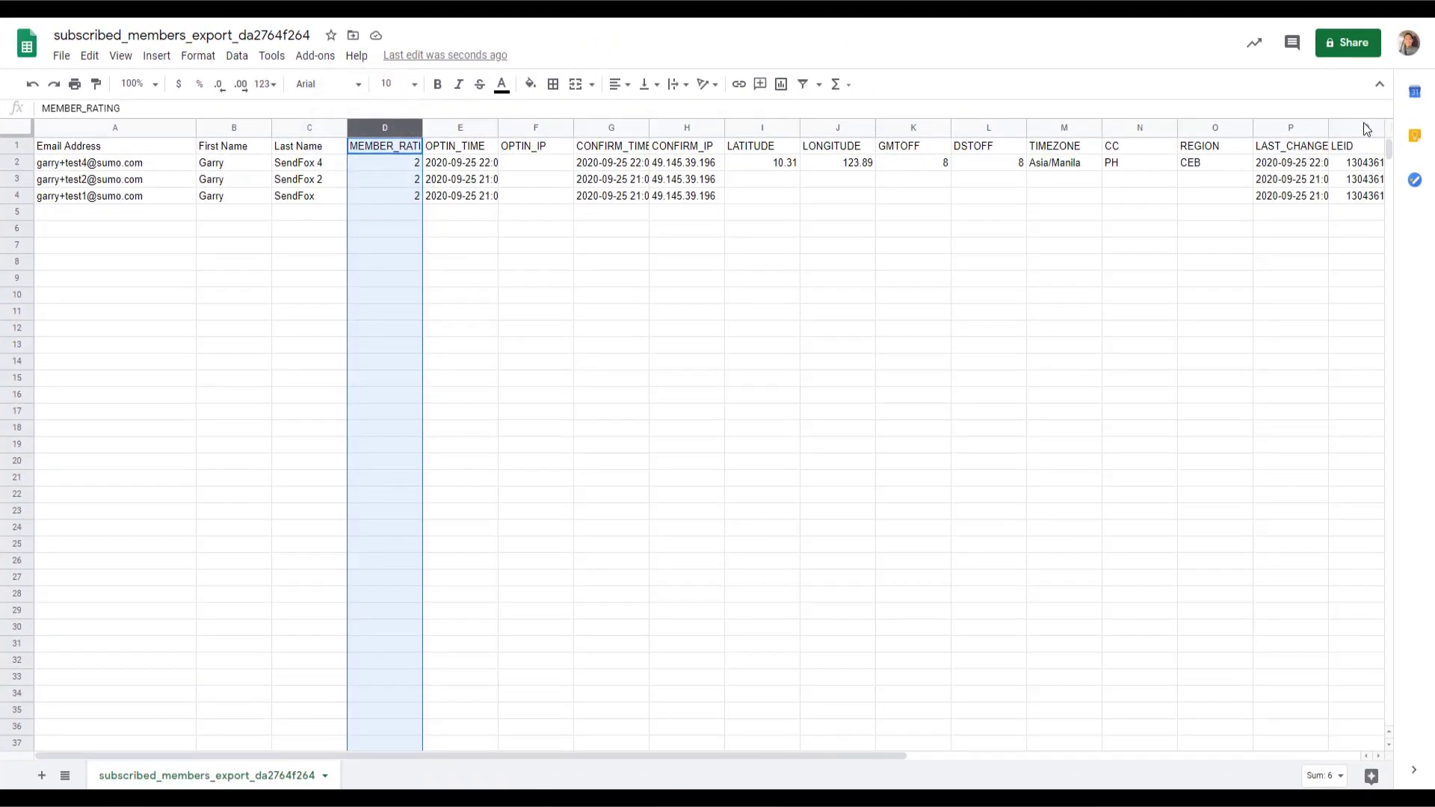
# Step: Delete the extra columns D–Q, then D–L, leaving Email Address, First Name and Last Name
pyautogui.keyDown('shift'); pyautogui.click(1363, 127); pyautogui.keyUp('shift')
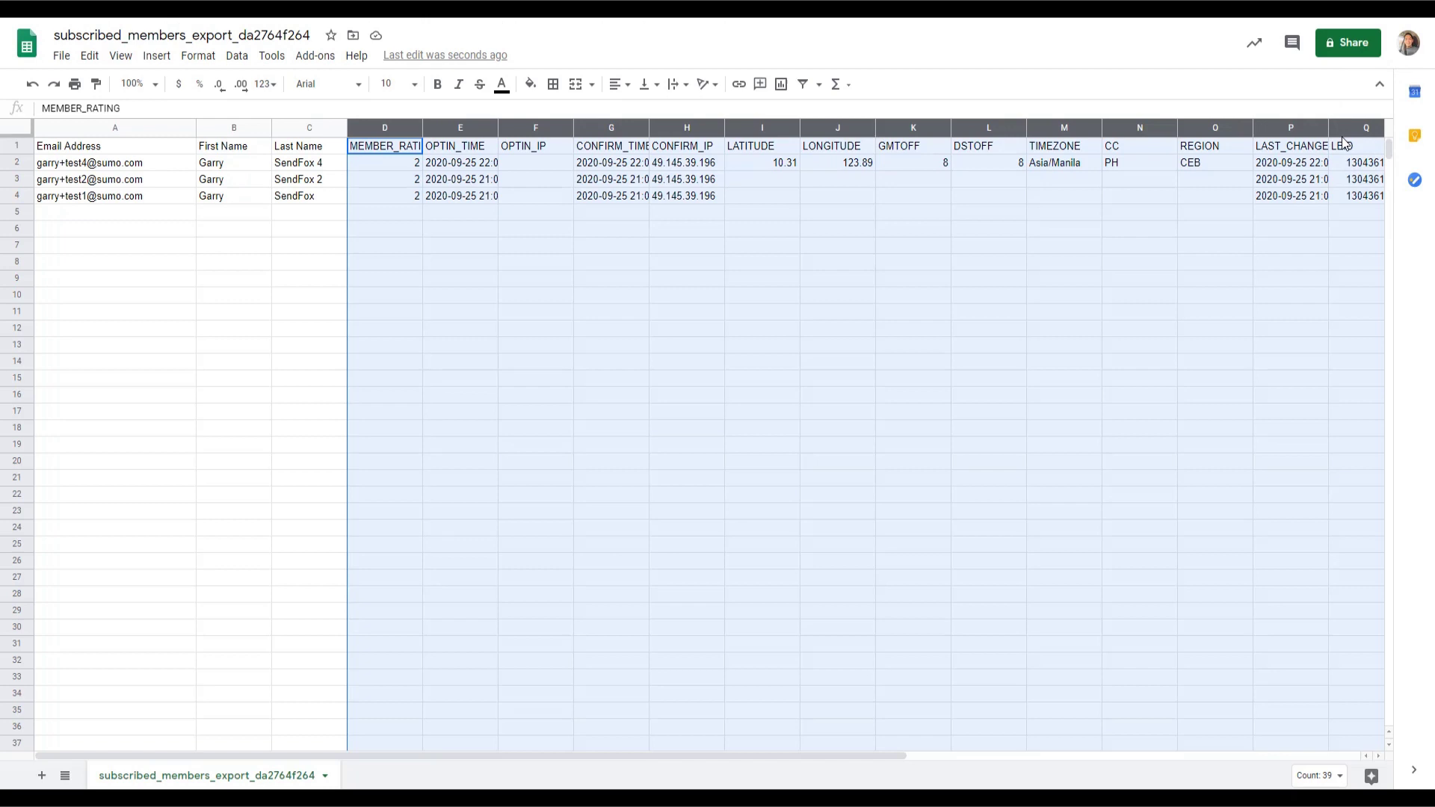
pyautogui.rightClick(1343, 136)
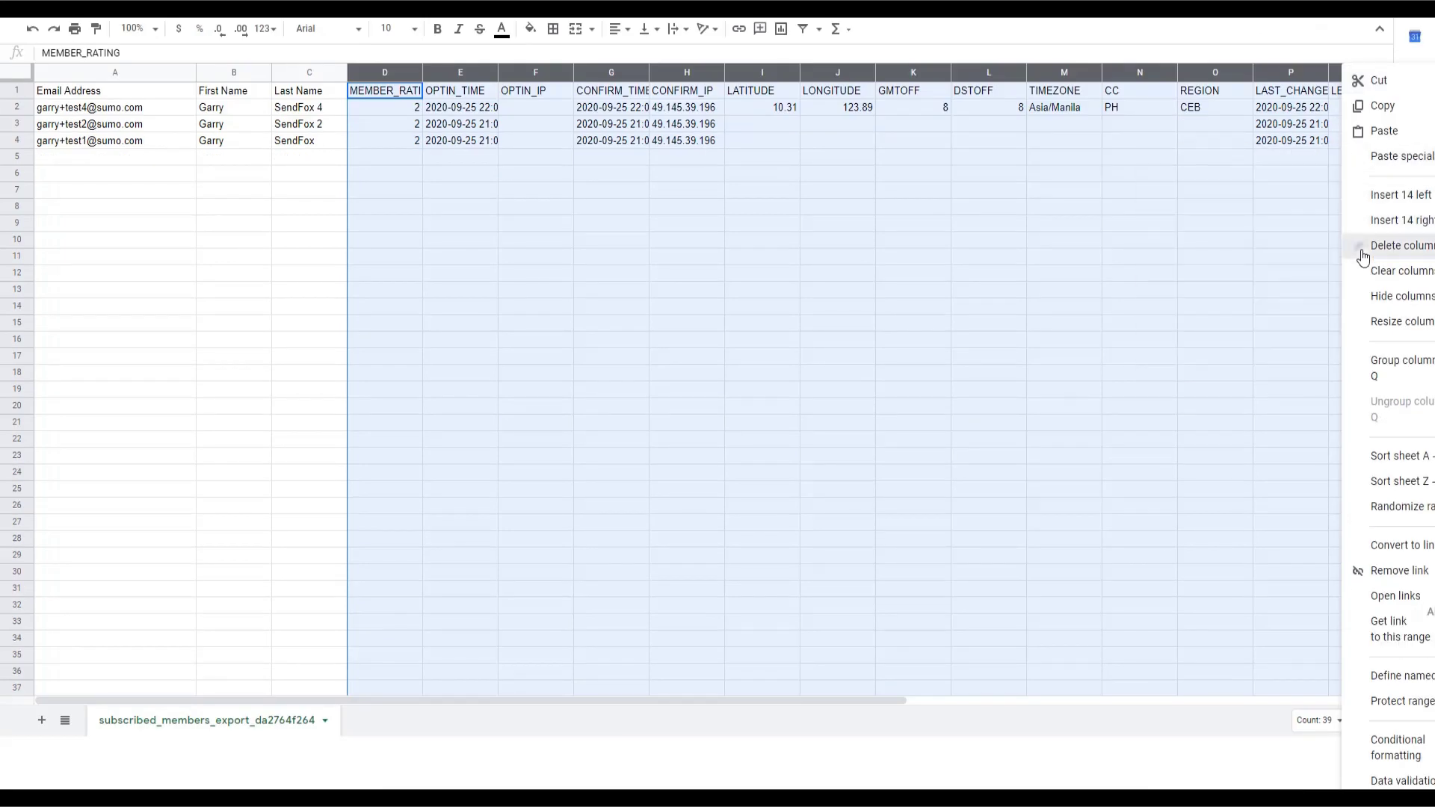
pyautogui.click(1390, 246)
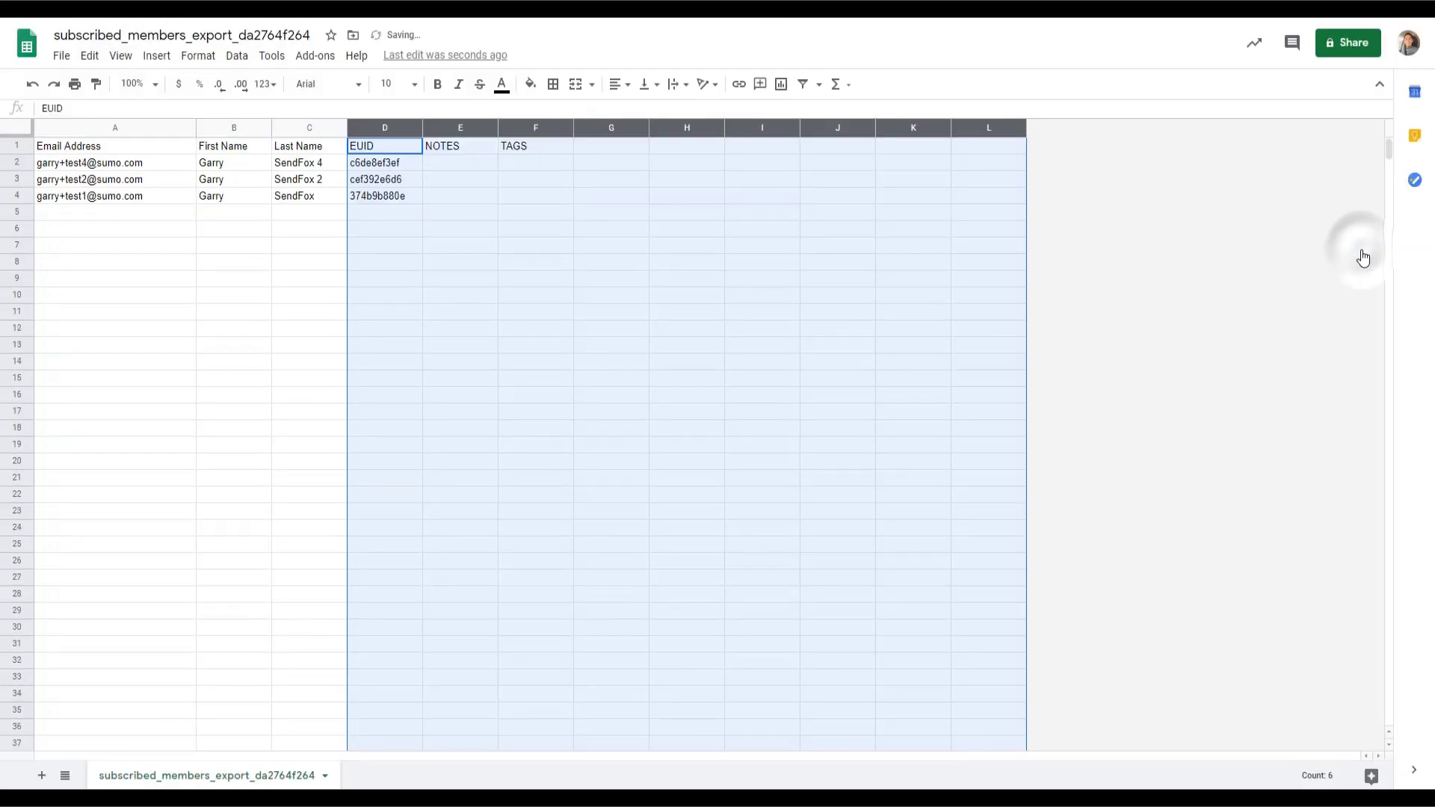
pyautogui.rightClick(384, 130)
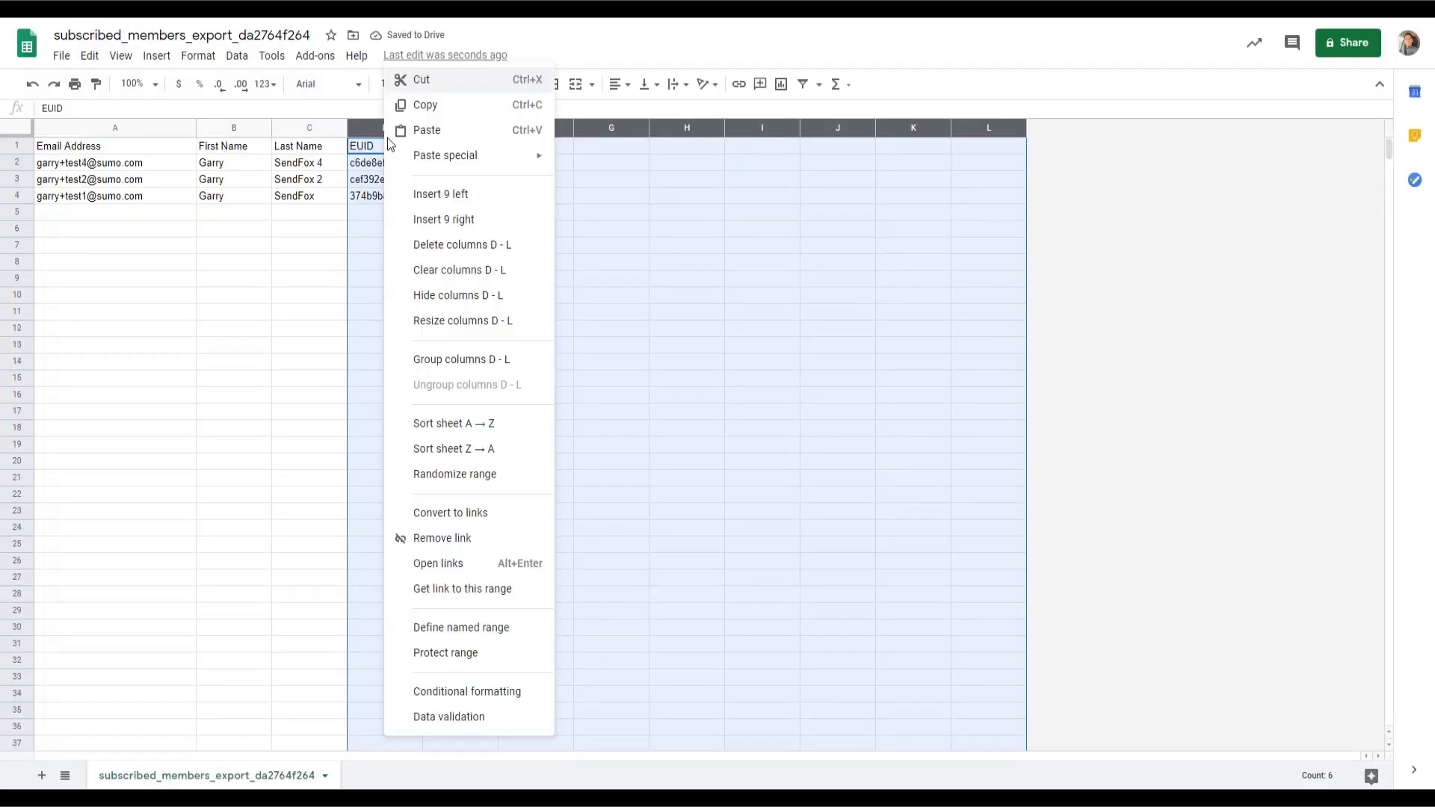
pyautogui.click(442, 244)
# Step: Check the first contact's email address, first name and last name in the trimmed sheet
pyautogui.click(443, 267)
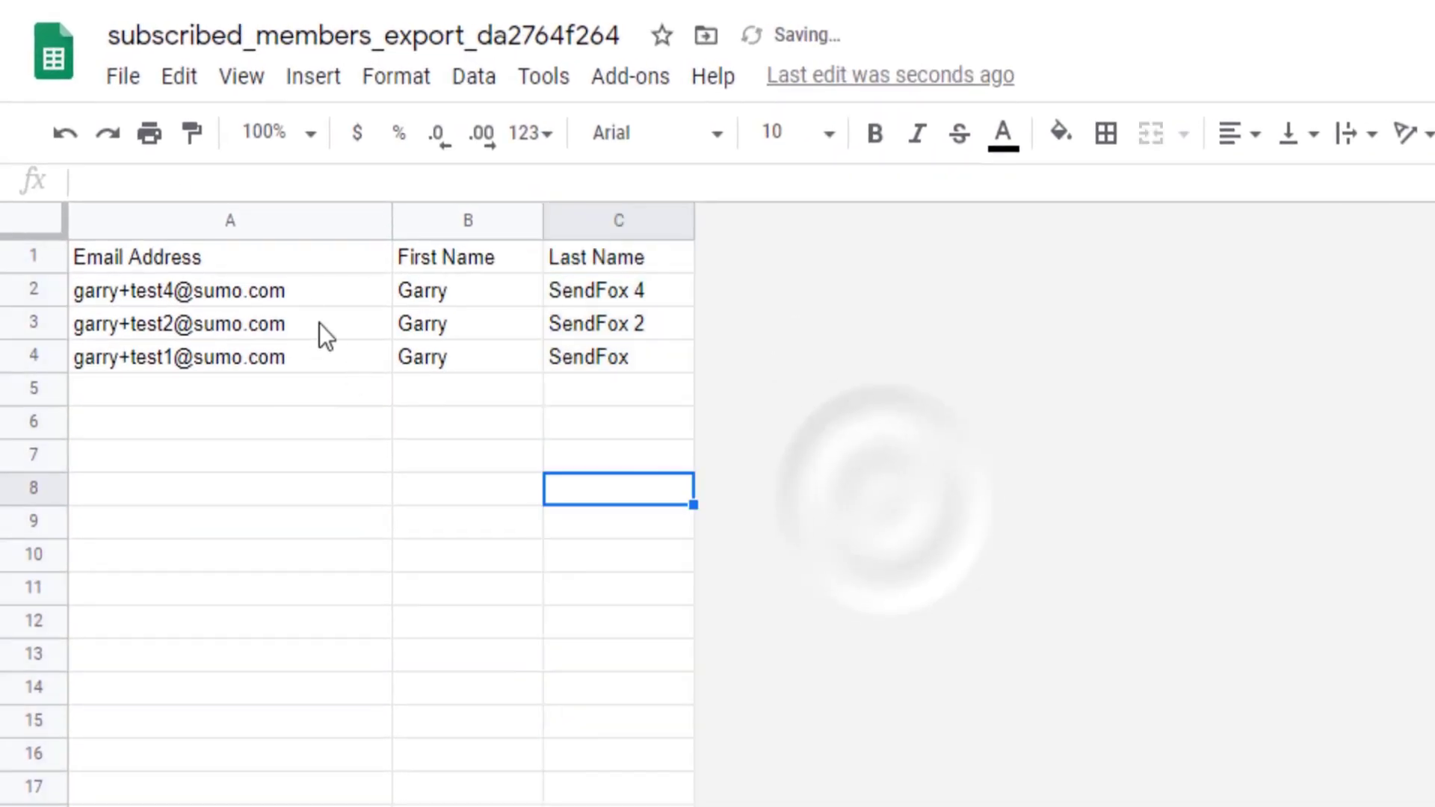
pyautogui.click(299, 290)
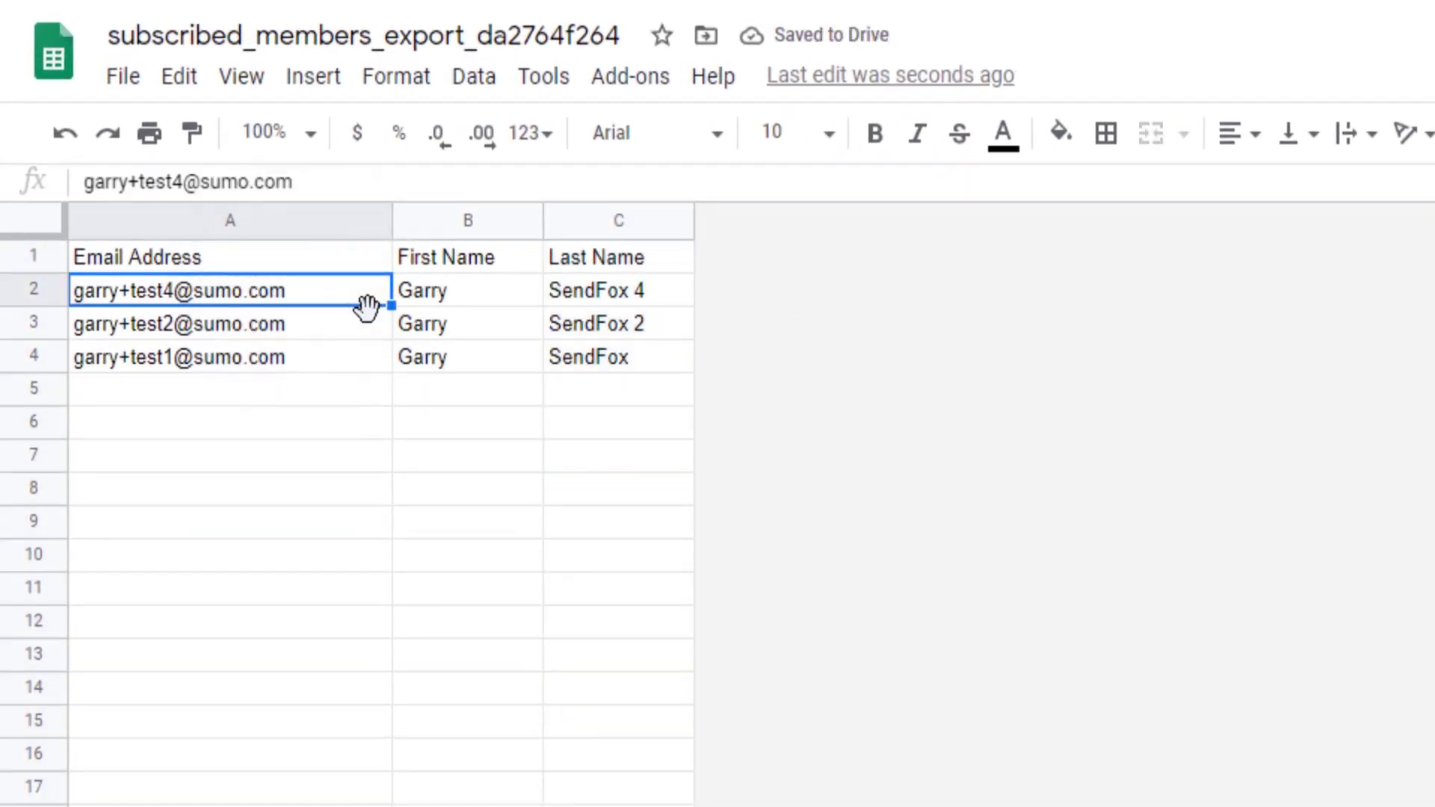
pyautogui.press('Up')
pyautogui.press('Down')
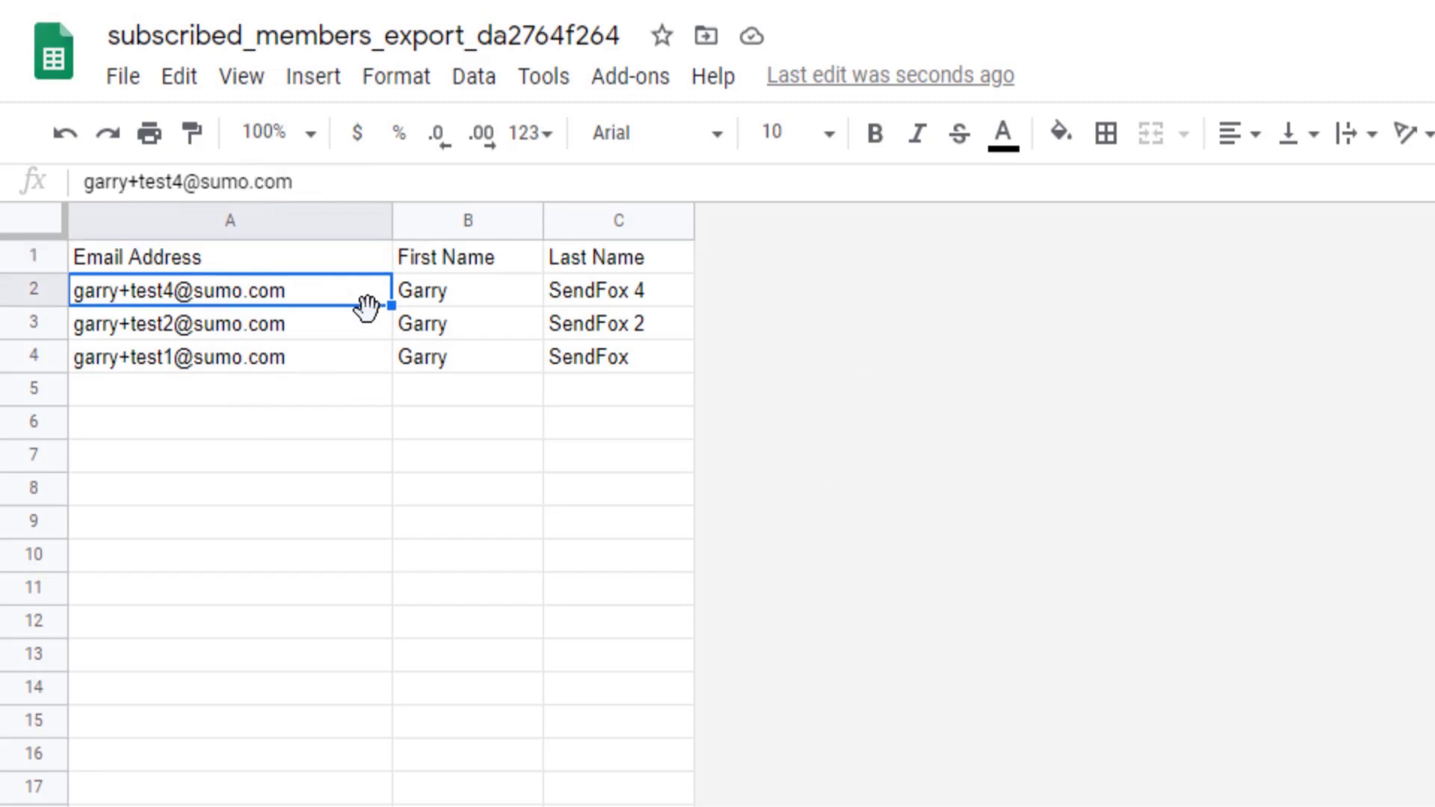
pyautogui.press('Right')
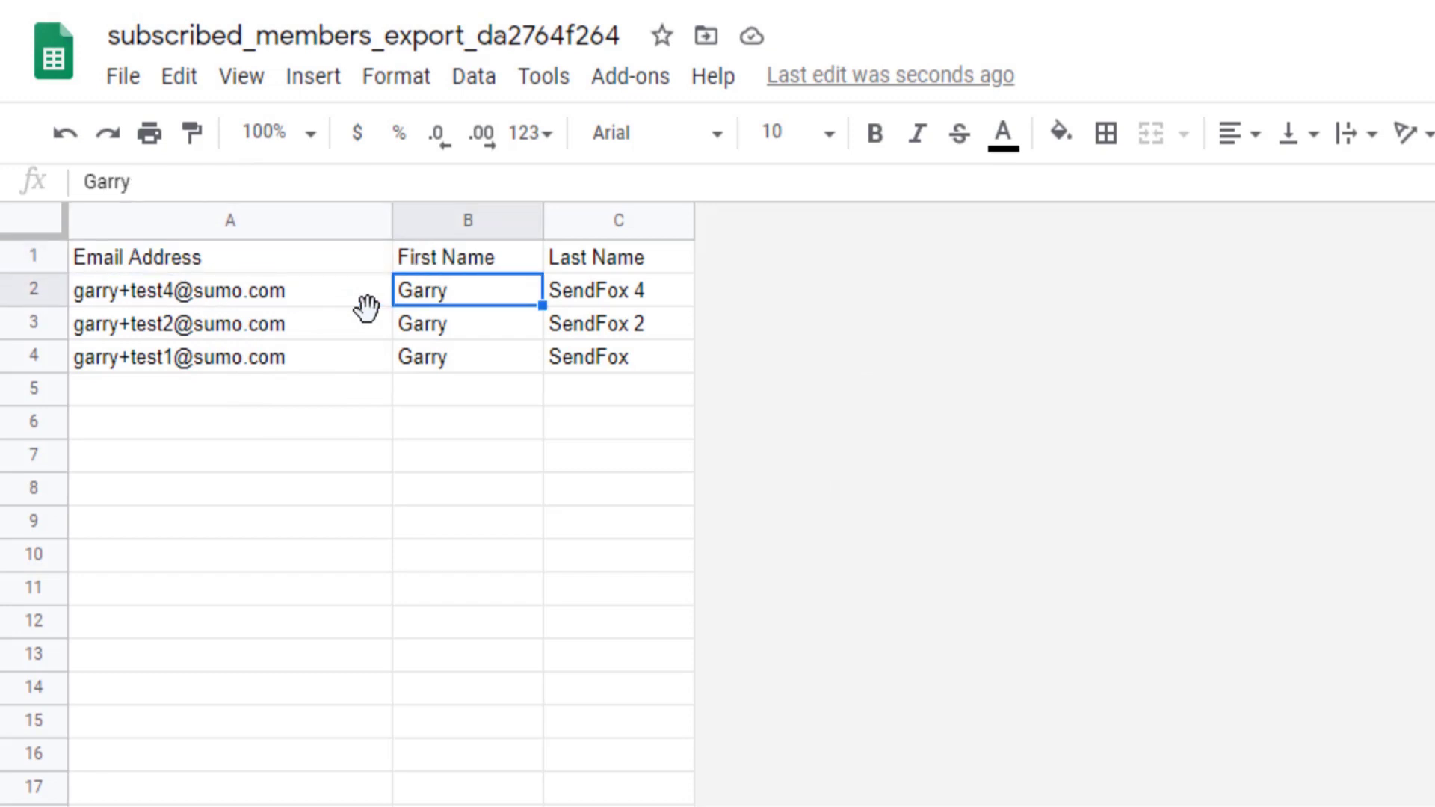
pyautogui.press('Right')
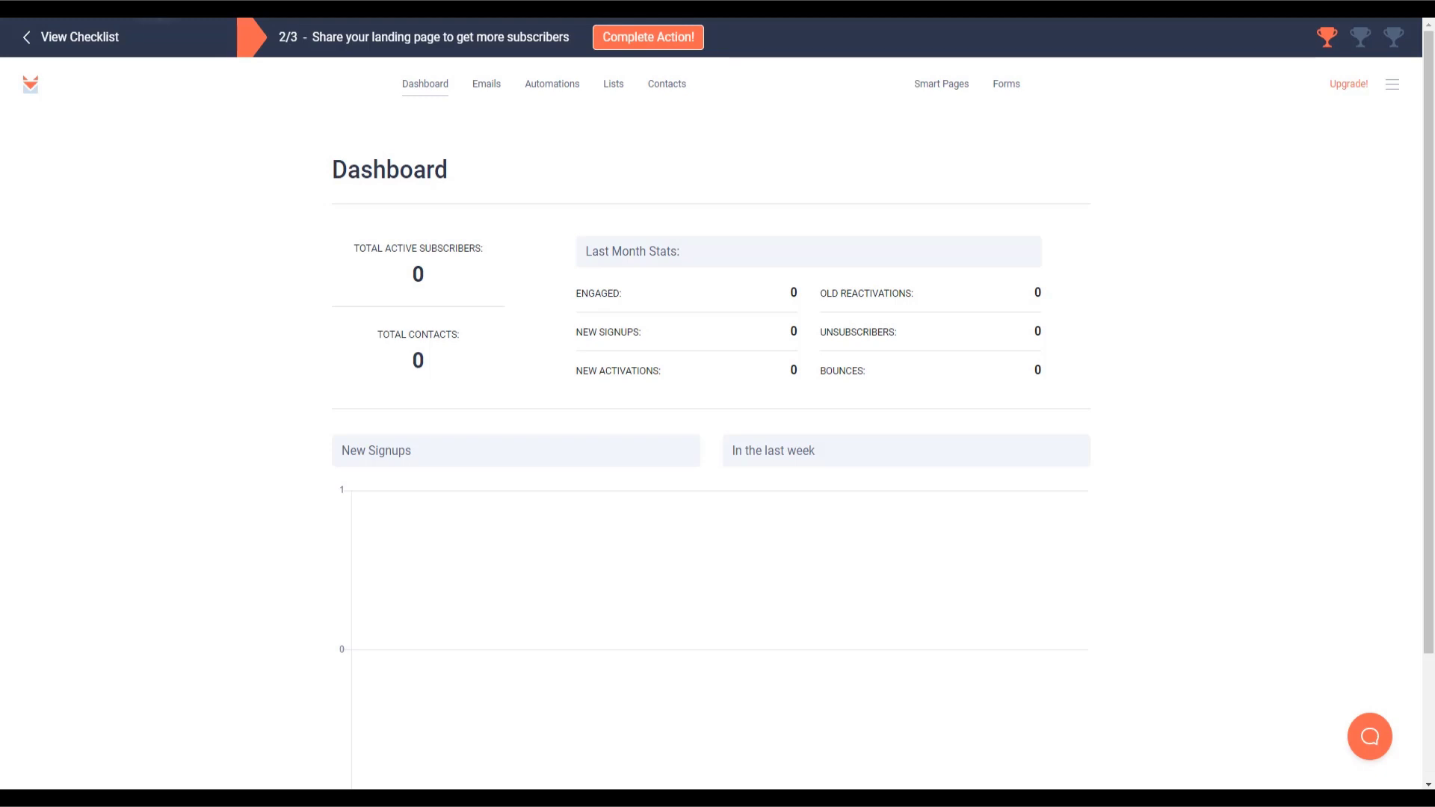
# Step: Create a new list named 'SendFox Tribe' with the Upload .CSV file source
pyautogui.click(612, 85)
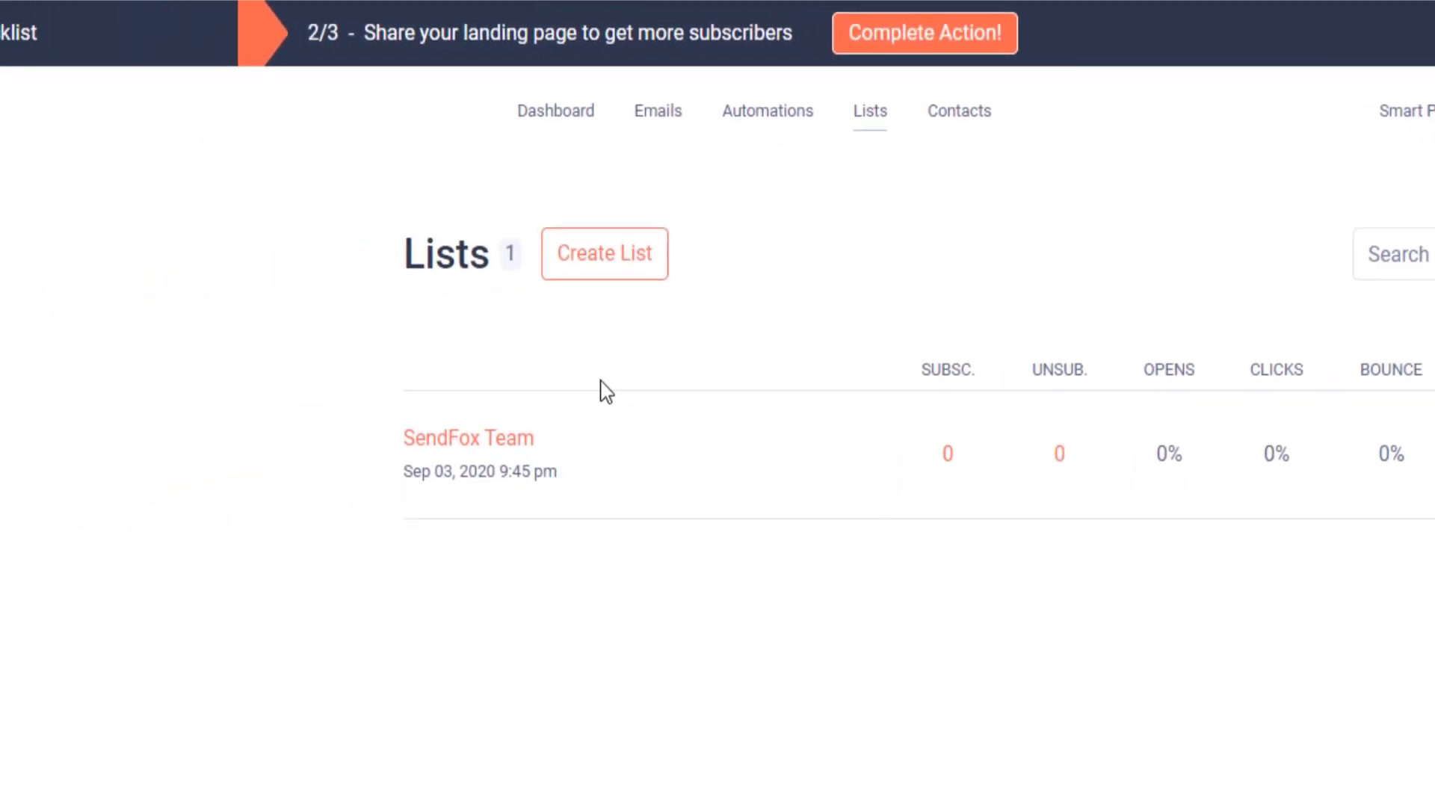
pyautogui.click(612, 258)
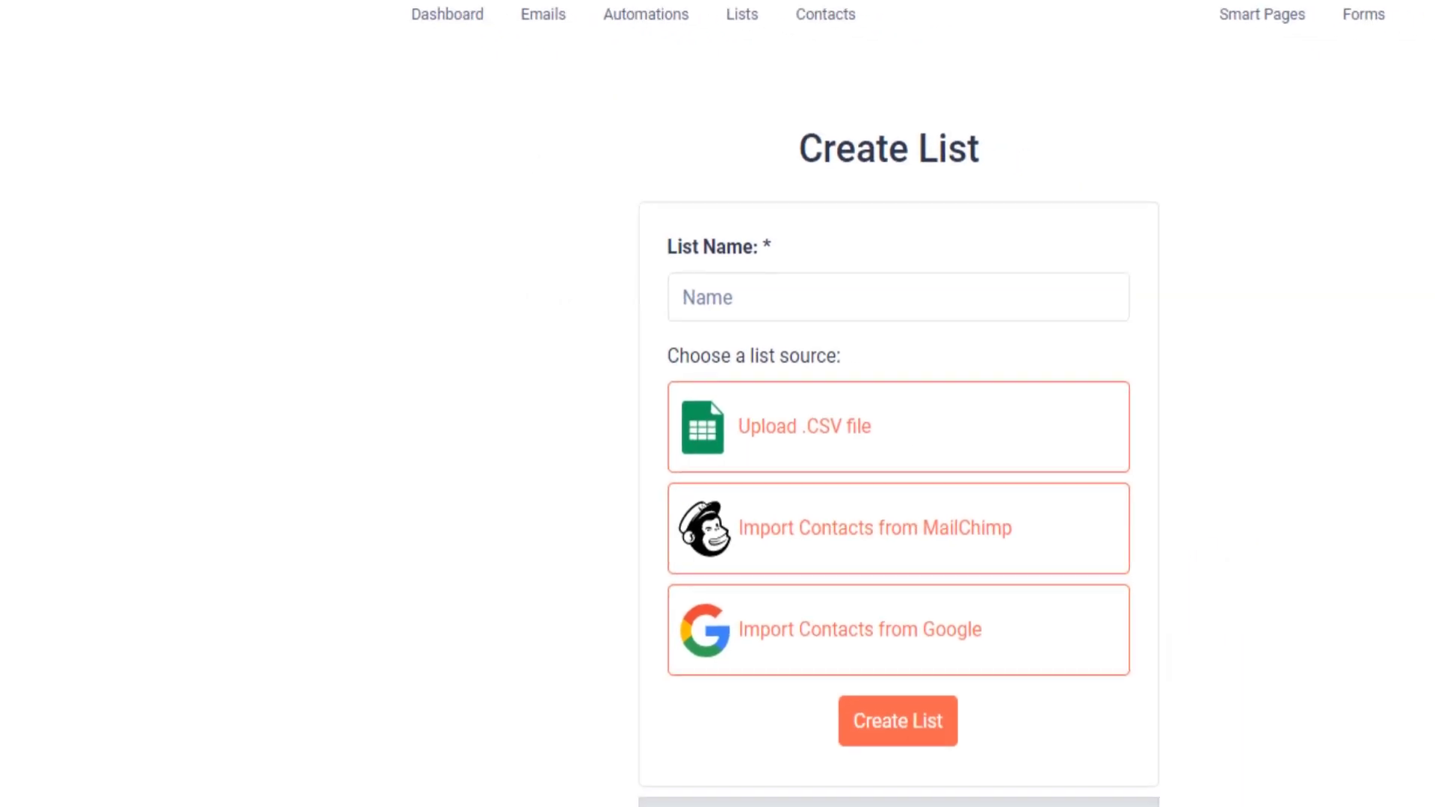
pyautogui.click(1021, 342)
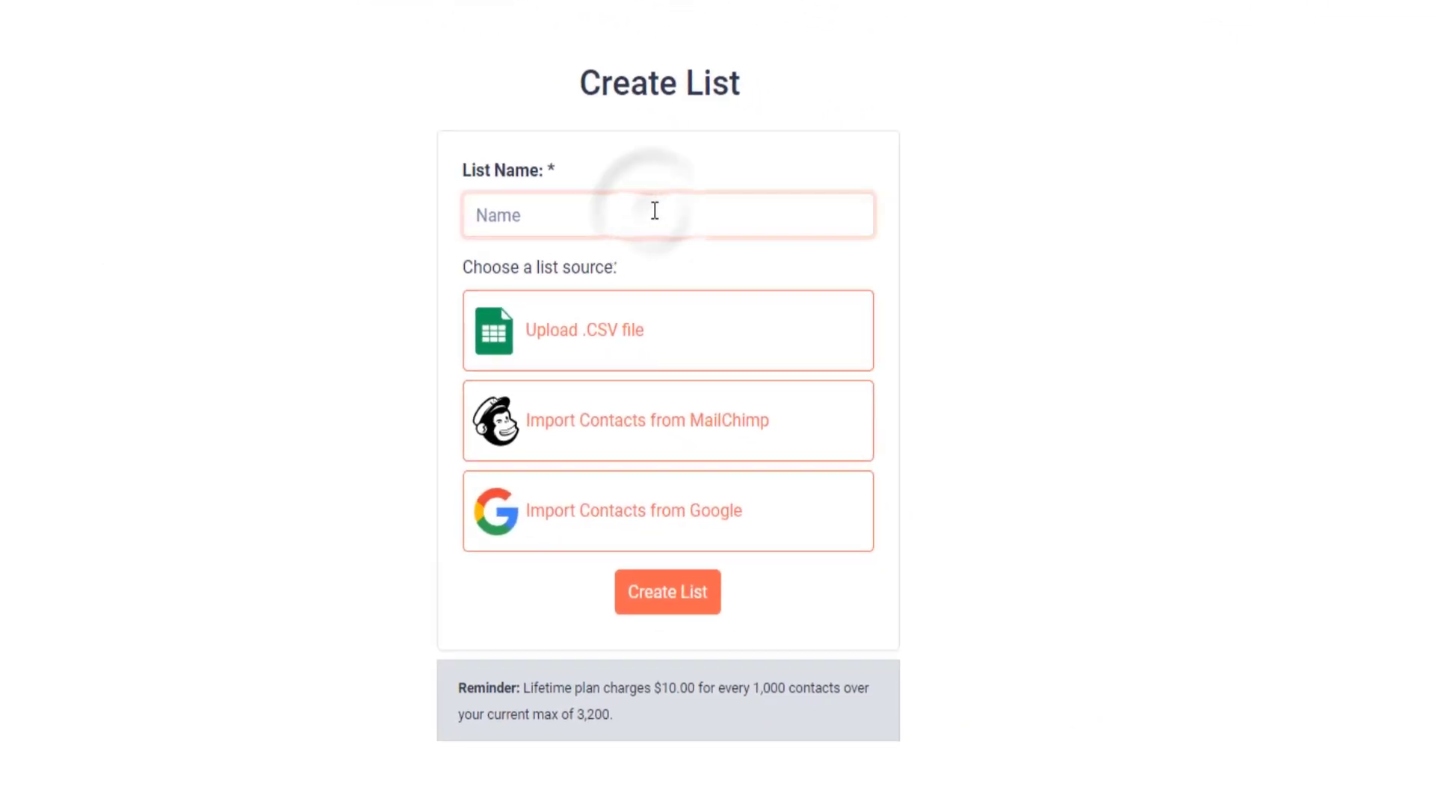
pyautogui.write('SendFox Tribe')
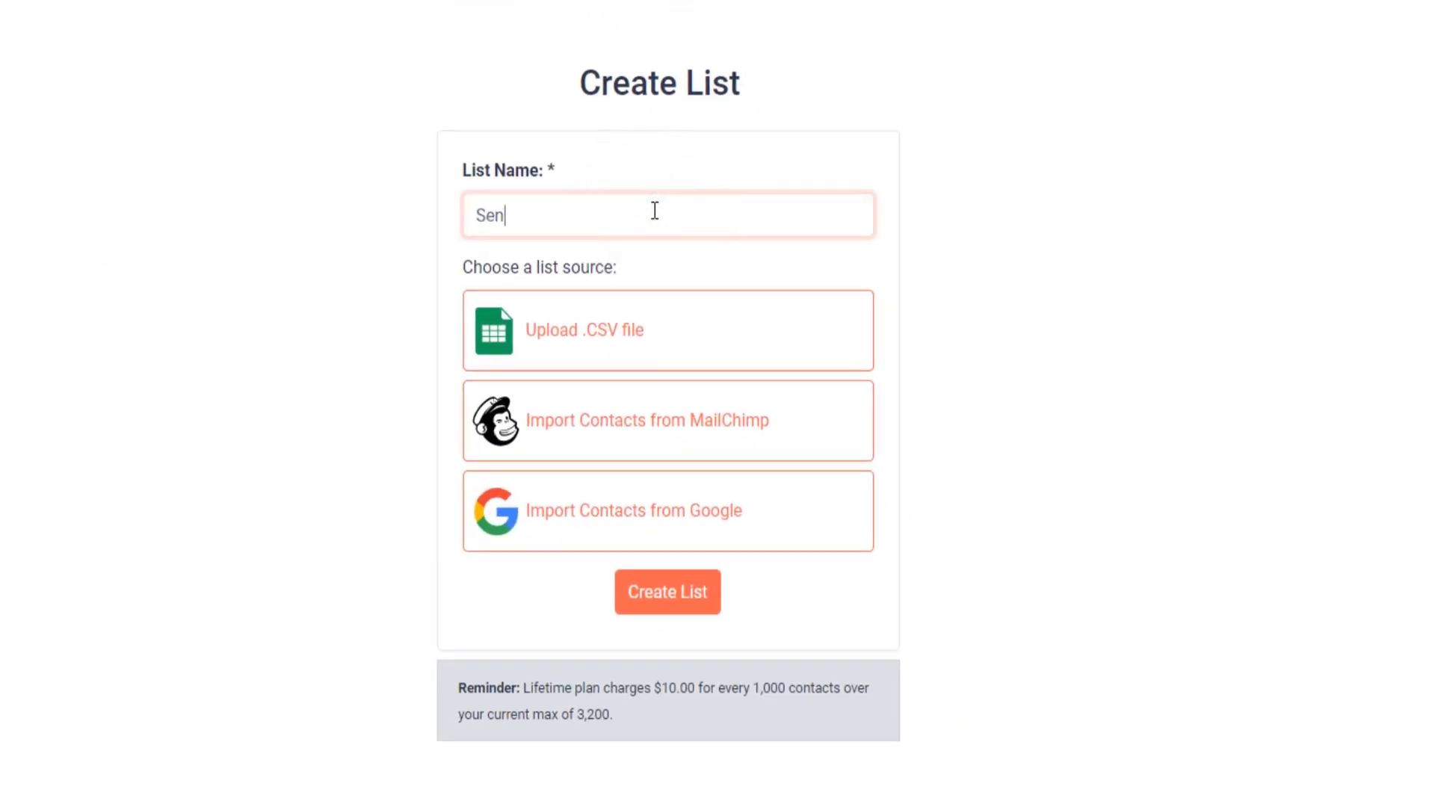
pyautogui.click(621, 336)
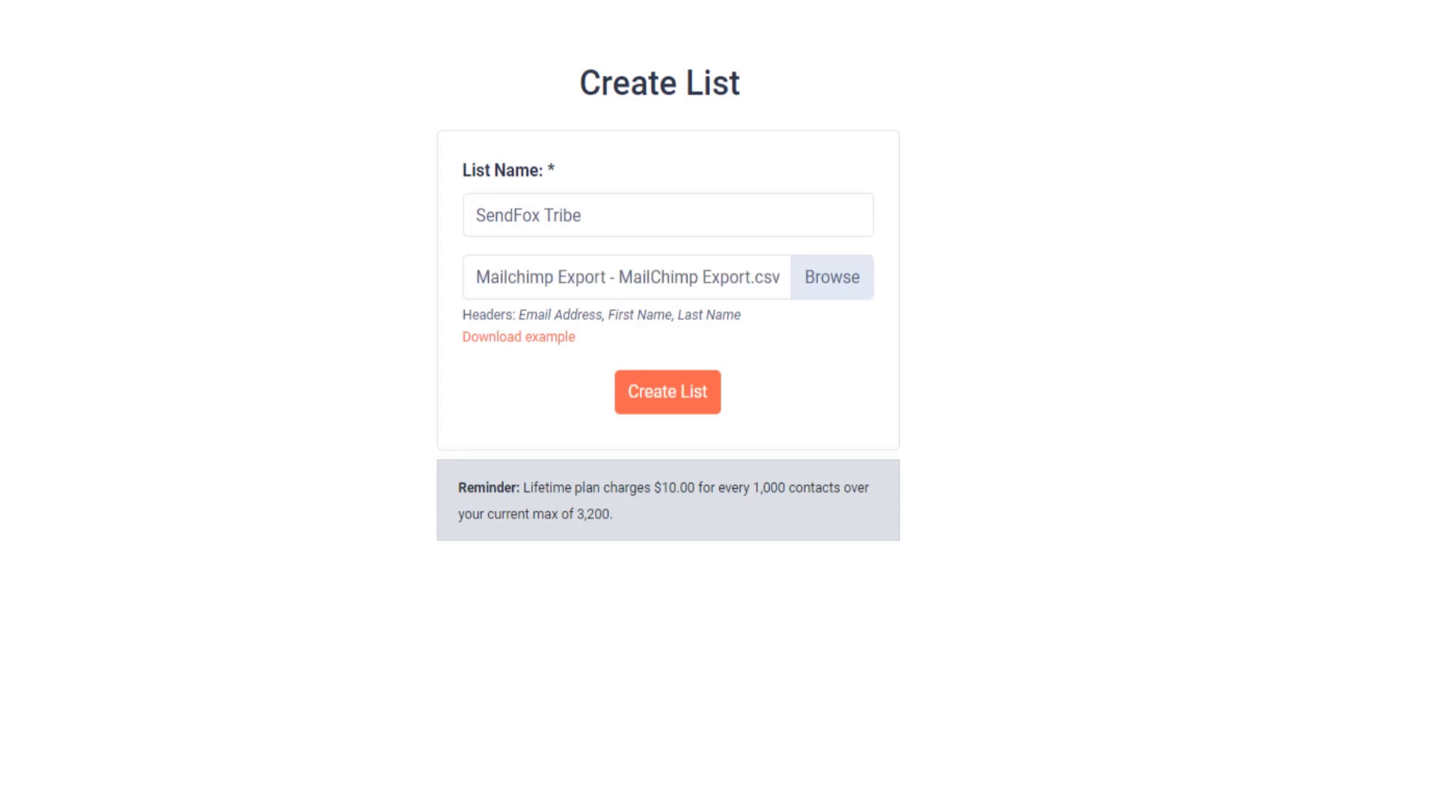
pyautogui.moveTo(526, 488); pyautogui.dragTo(621, 538)
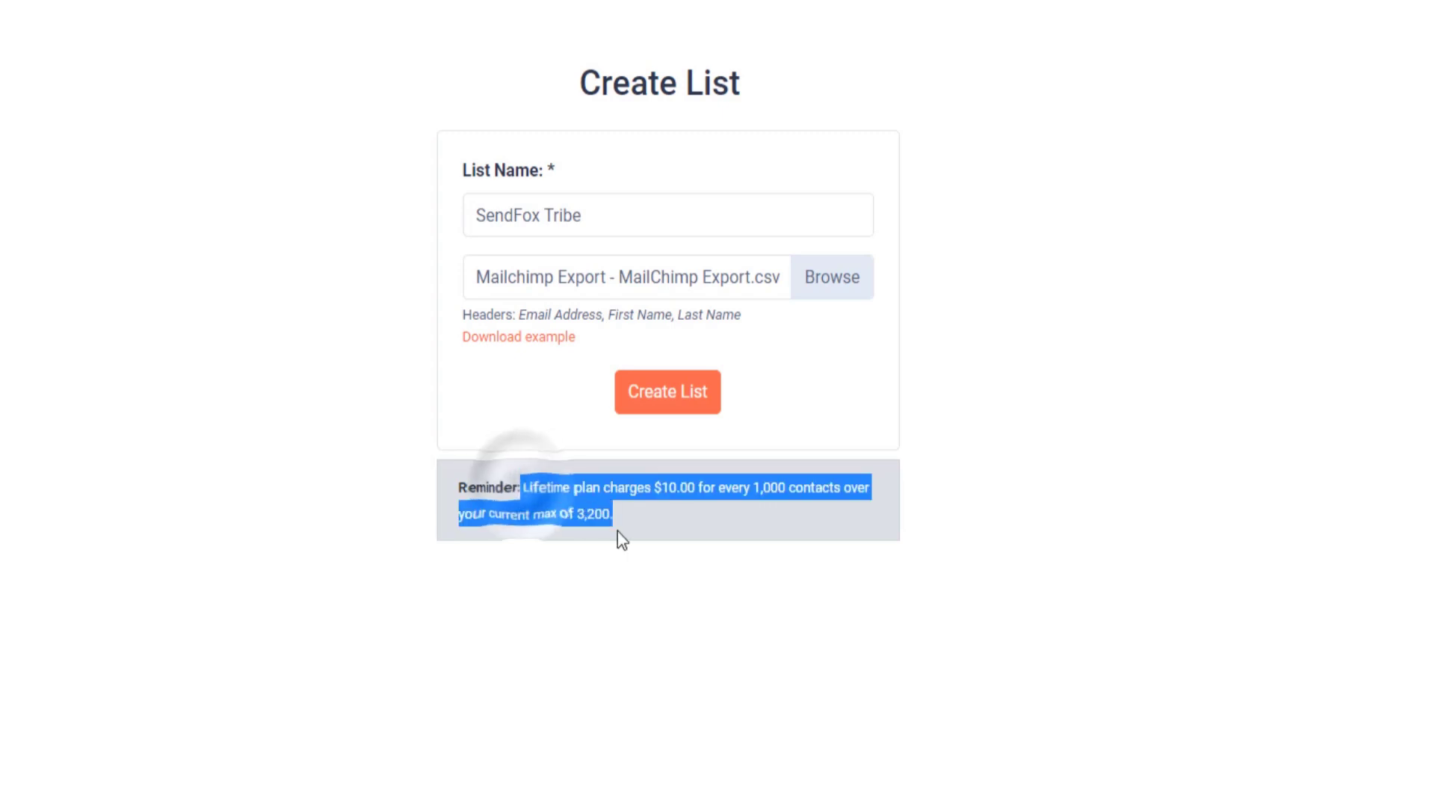
pyautogui.click(655, 404)
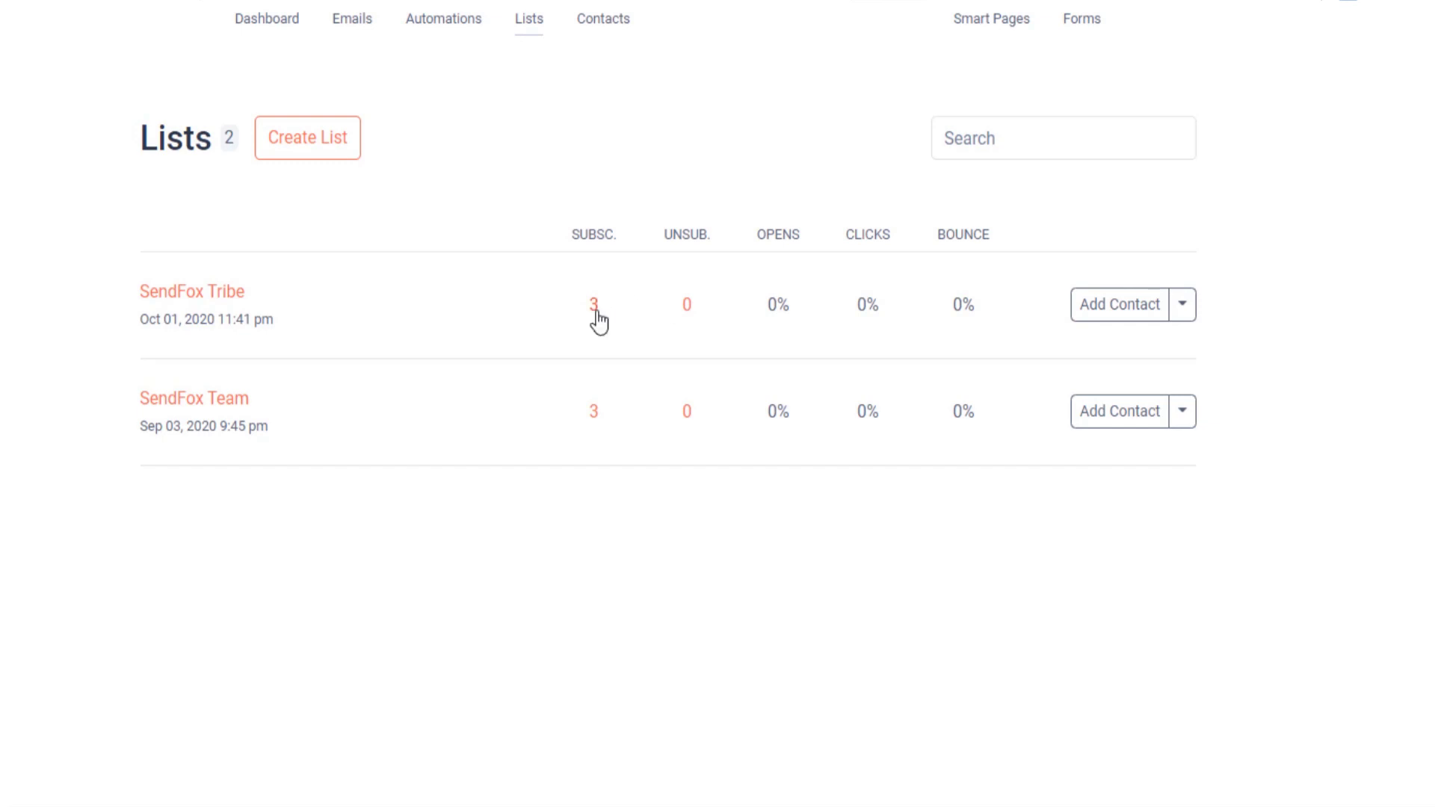
# Step: Open the Dashboard, which shows 0 active subscribers and 0 total contacts
pyautogui.click(622, 21)
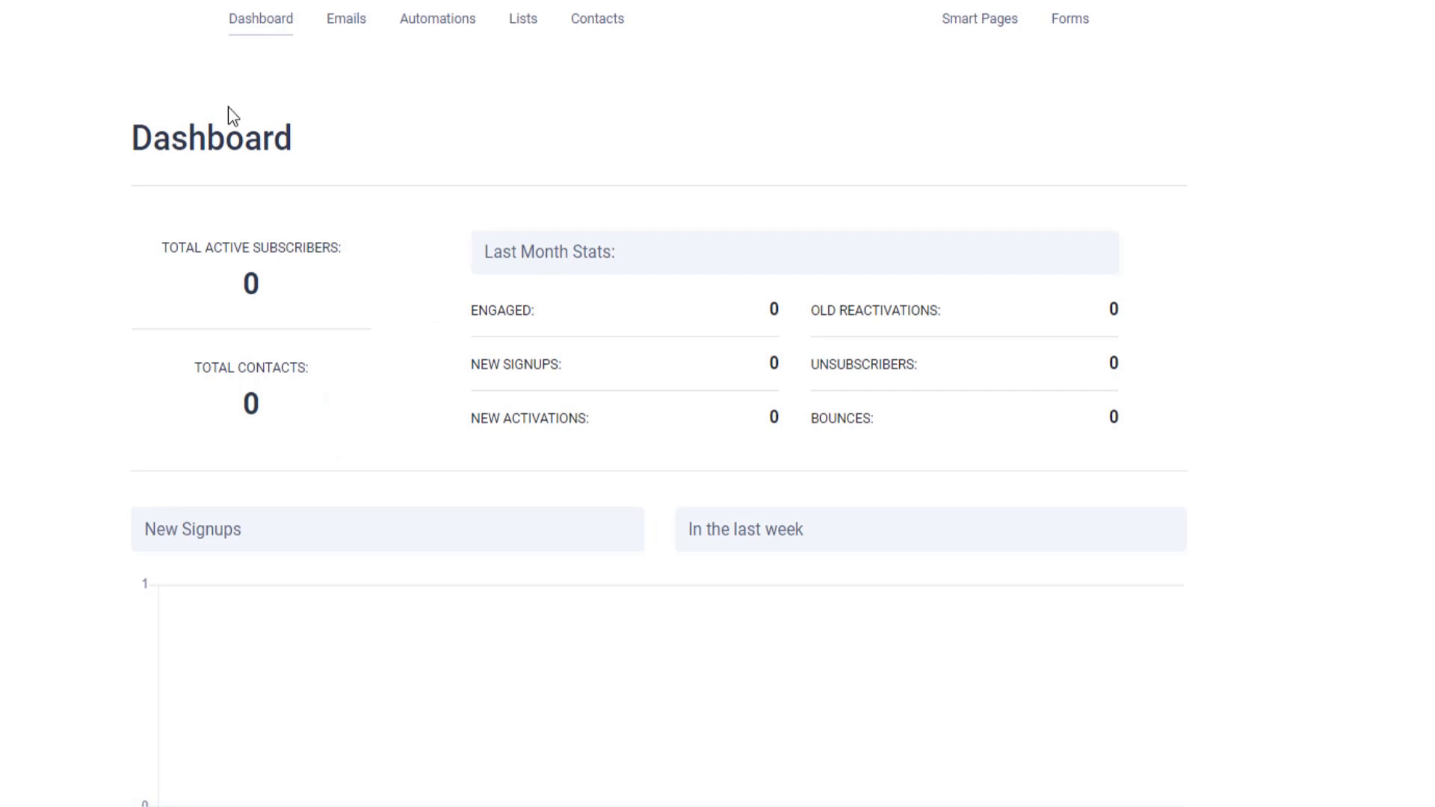
# Step: Open the SendFox Team list's edit page, select Upload .CSV file, then return to the Dashboard
pyautogui.click(525, 24)
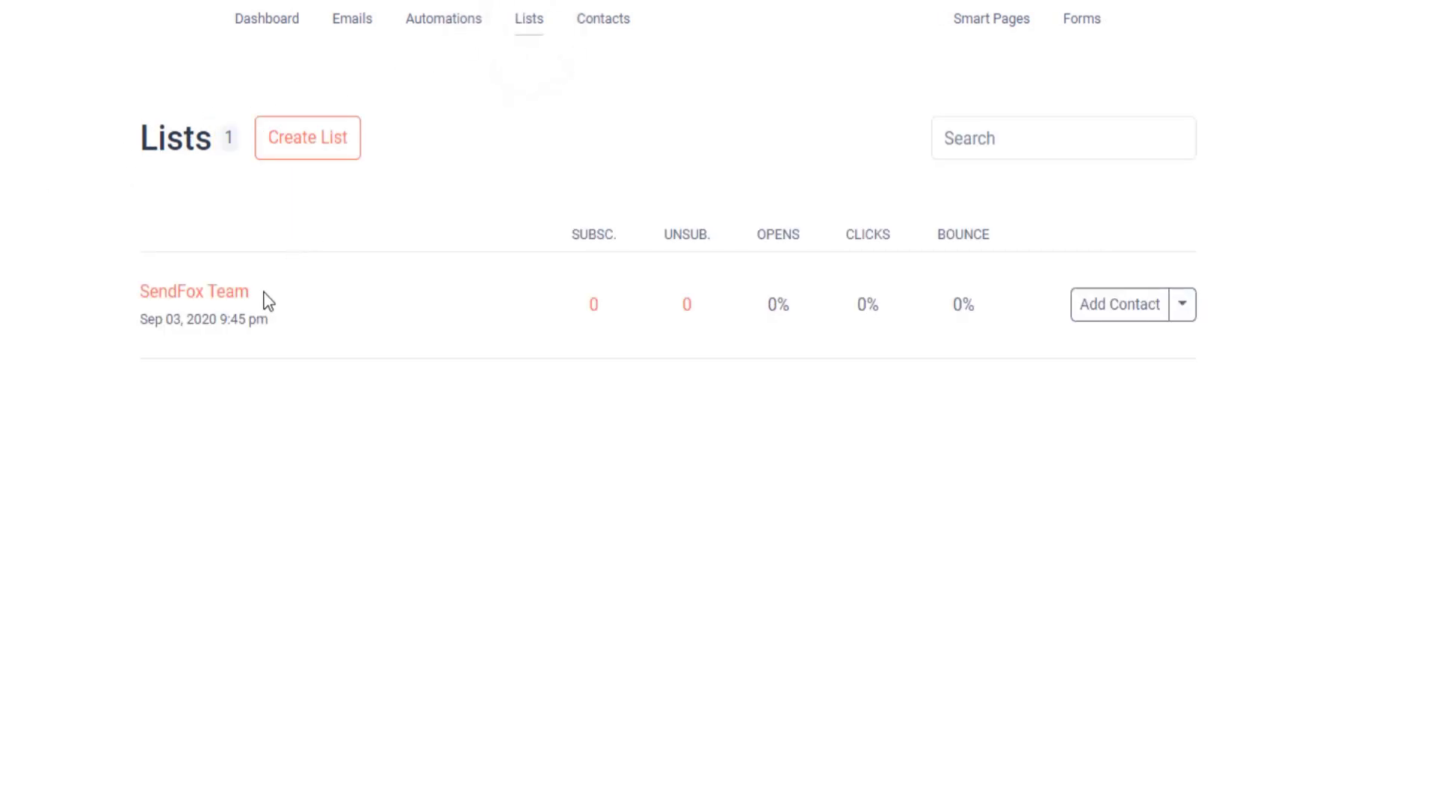
pyautogui.click(1182, 312)
pyautogui.click(1109, 263)
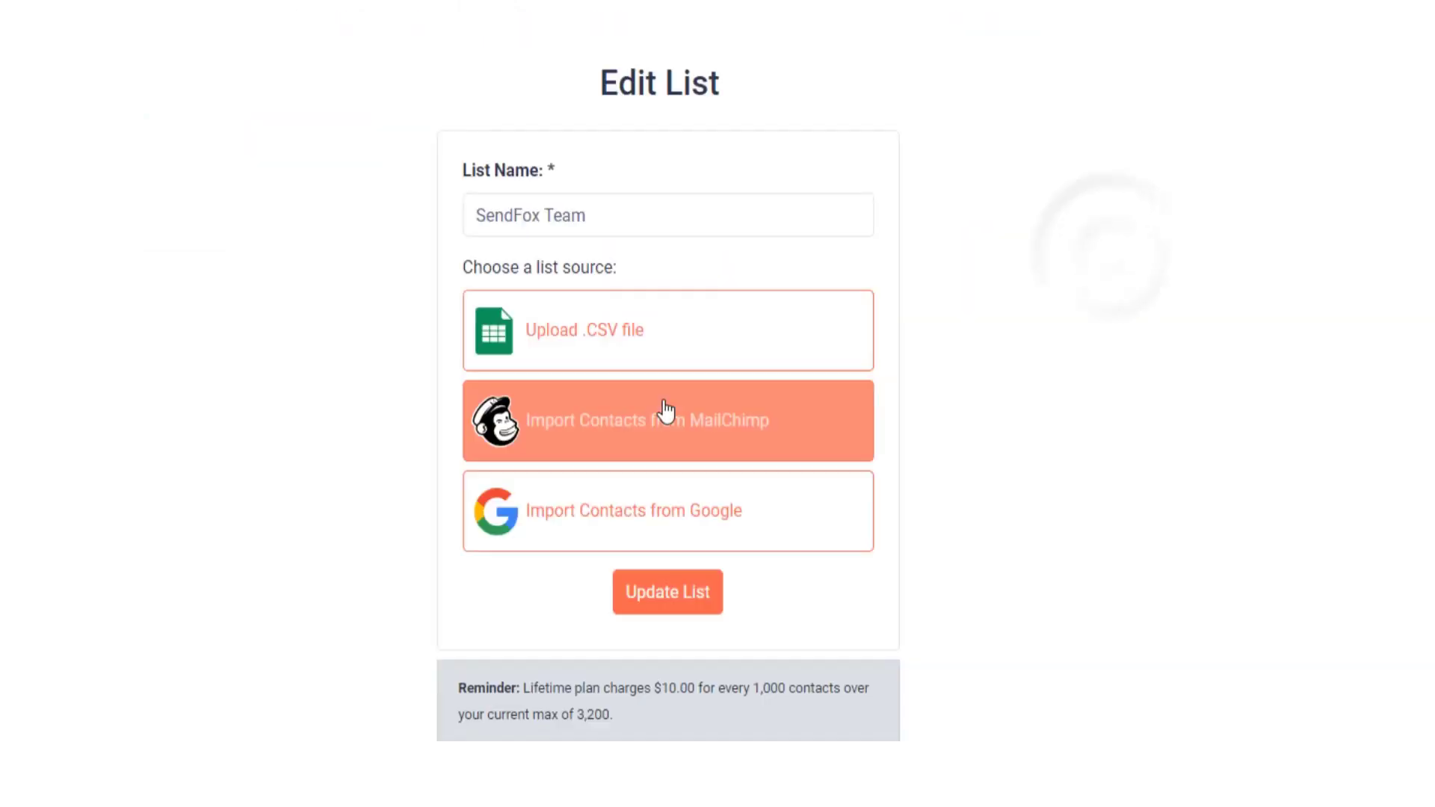
pyautogui.click(616, 344)
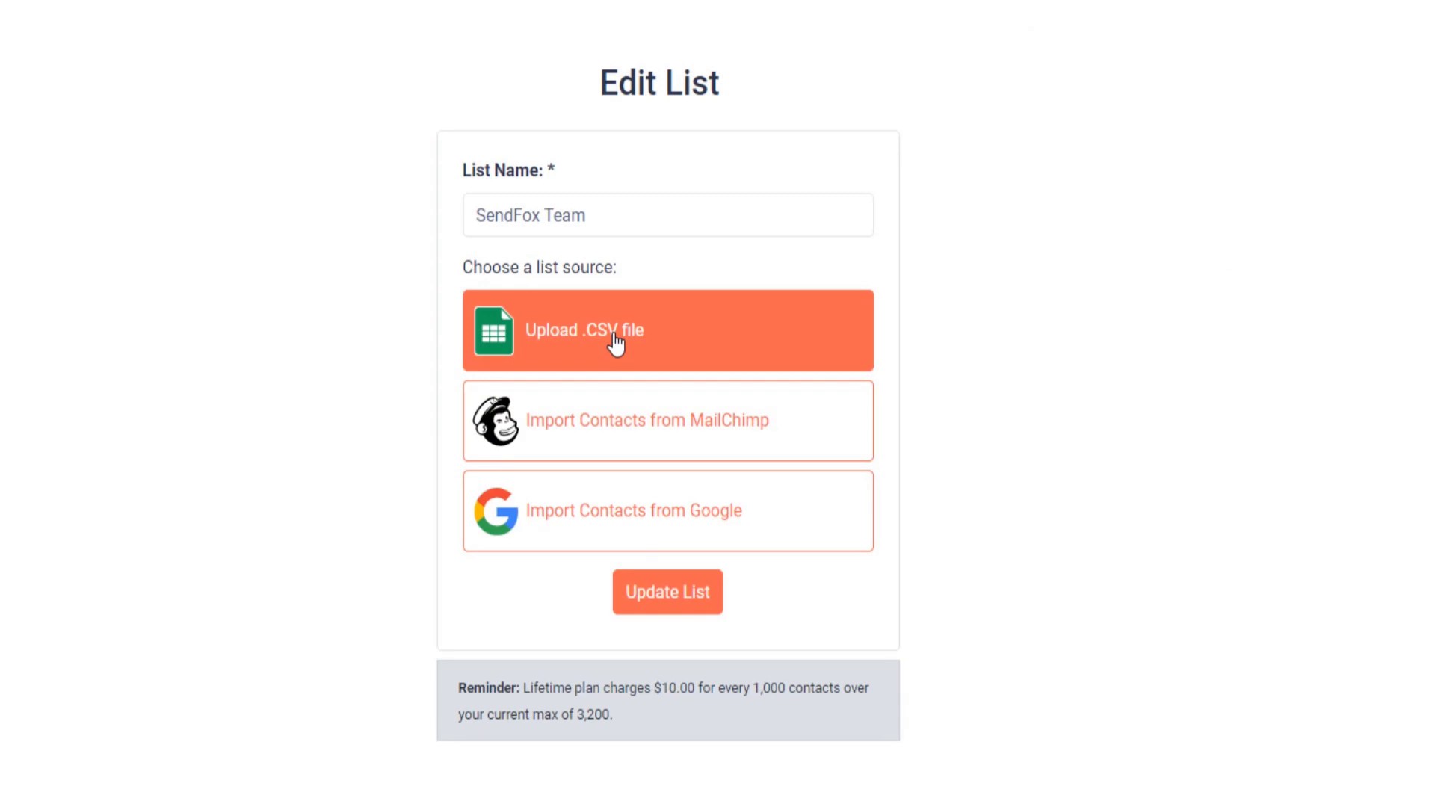
pyautogui.click(514, 182)
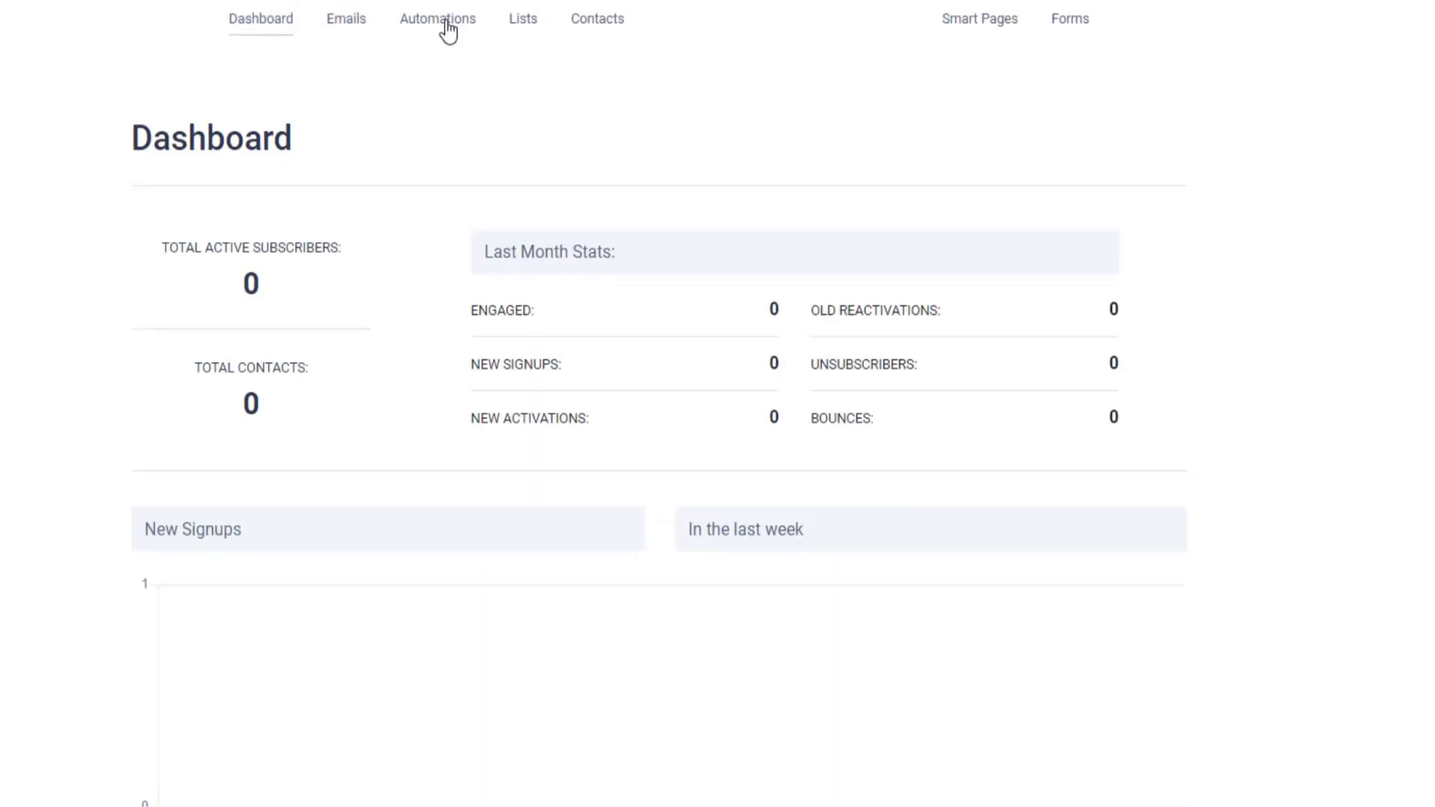
# Step: Import the SendFox.com MailChimp contacts into the SendFox Team list and update it
pyautogui.click(526, 21)
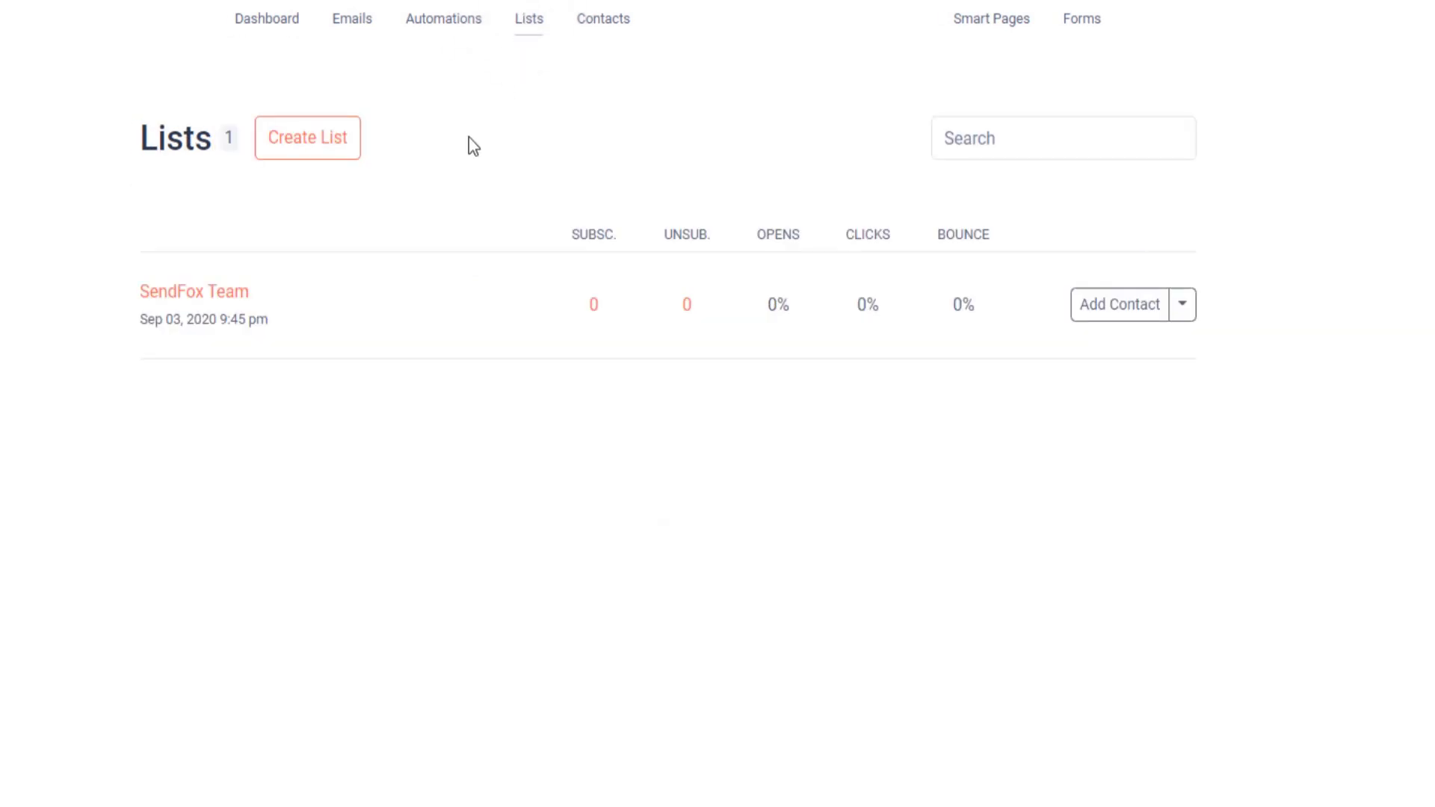
pyautogui.click(1181, 306)
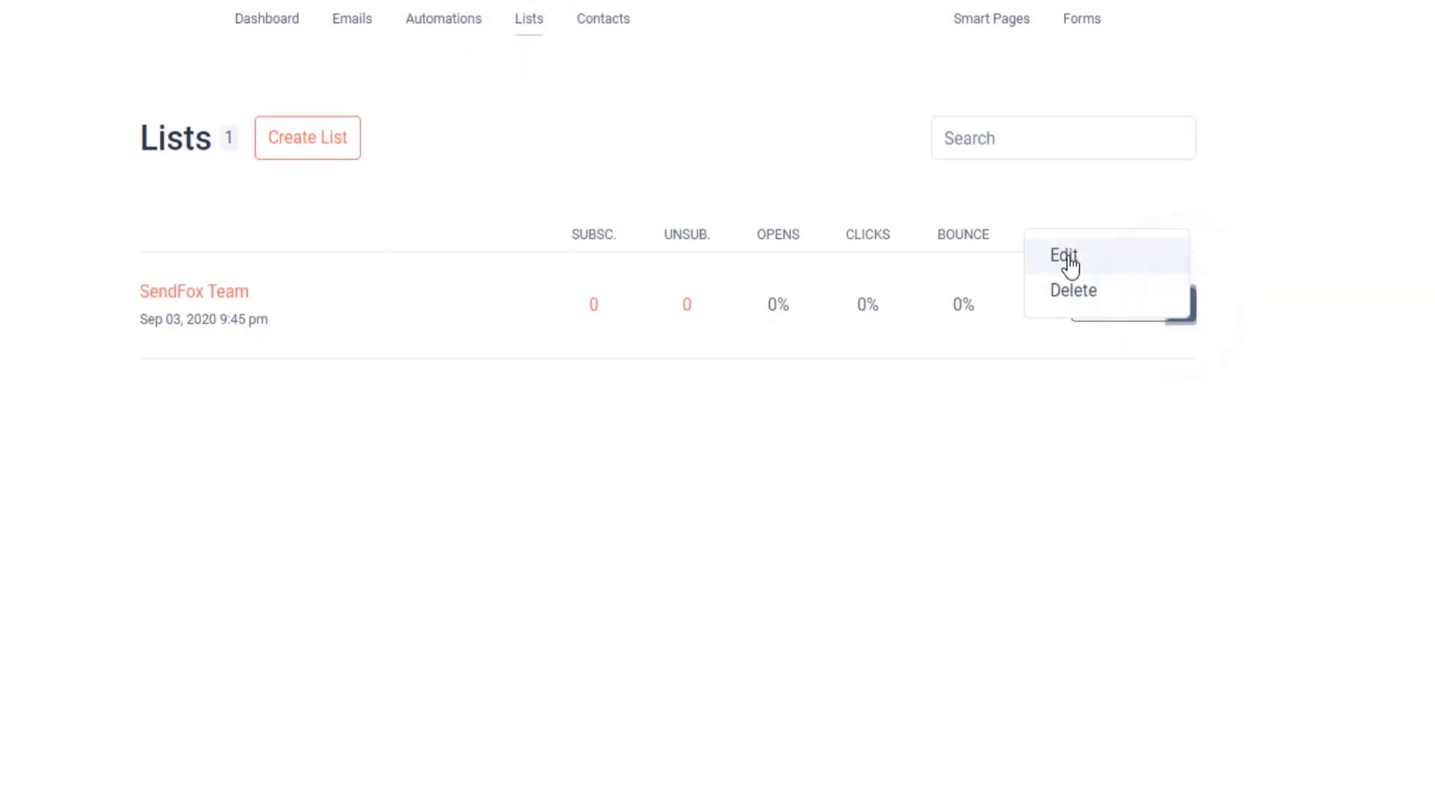
pyautogui.click(1068, 258)
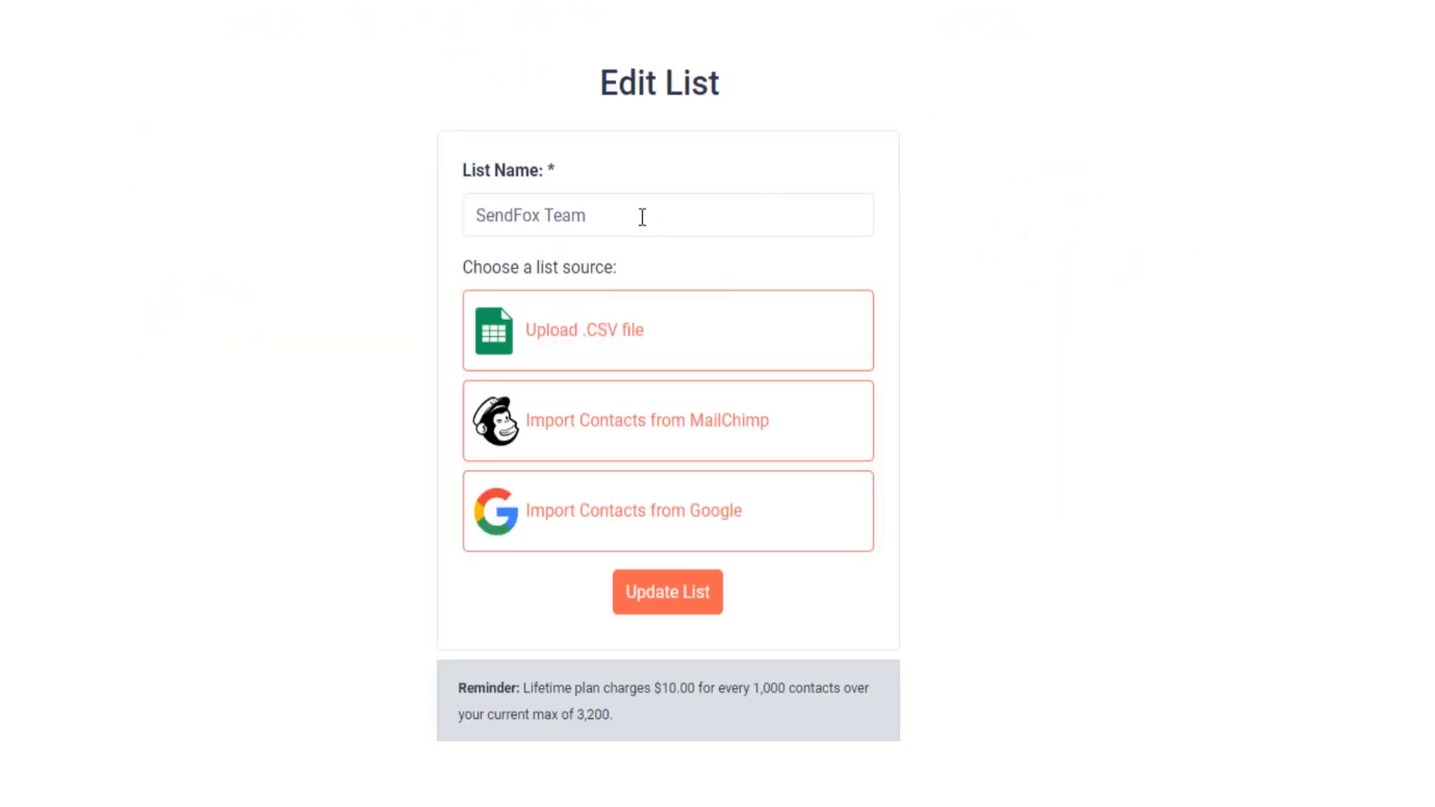
pyautogui.moveTo(641, 218); pyautogui.dragTo(474, 229)
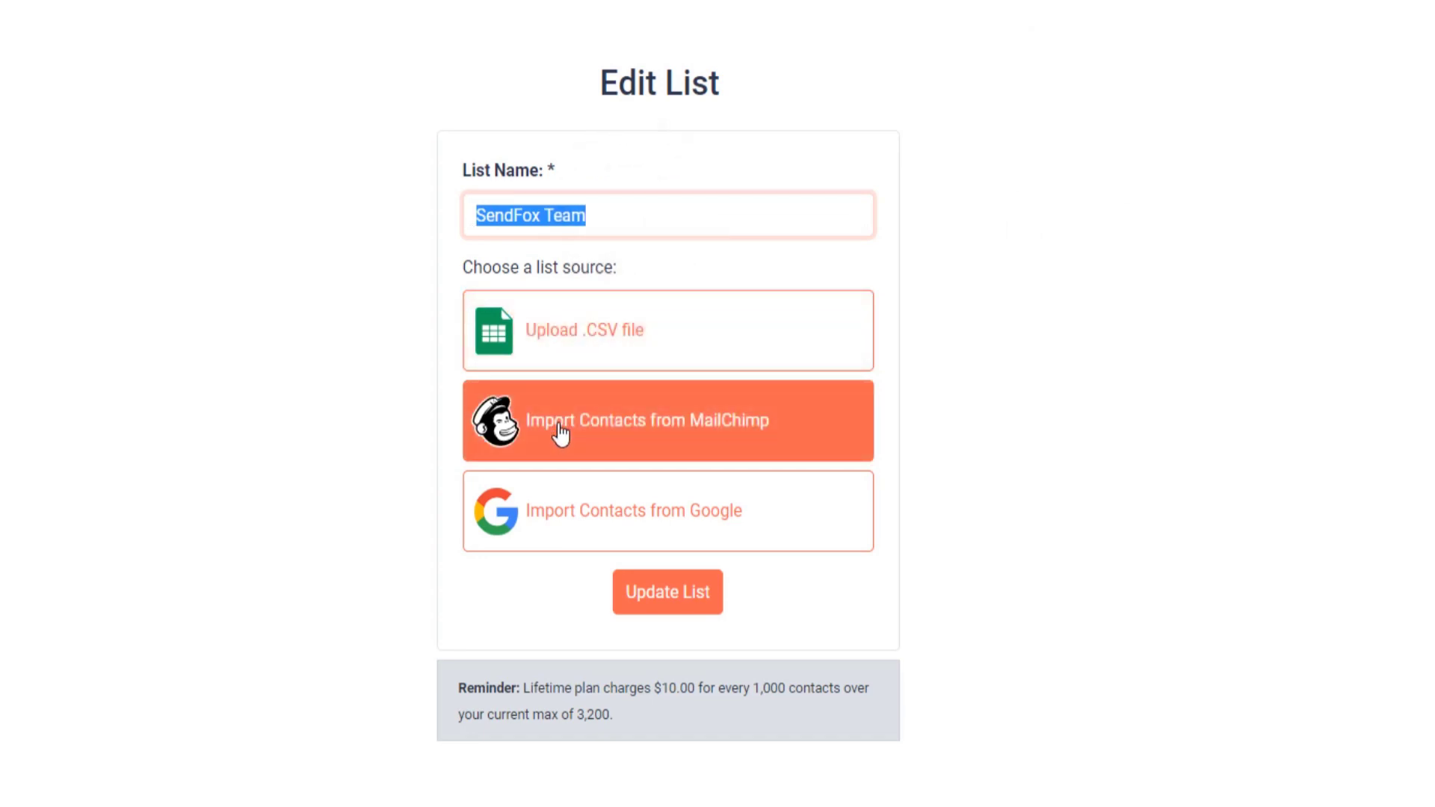
pyautogui.click(561, 434)
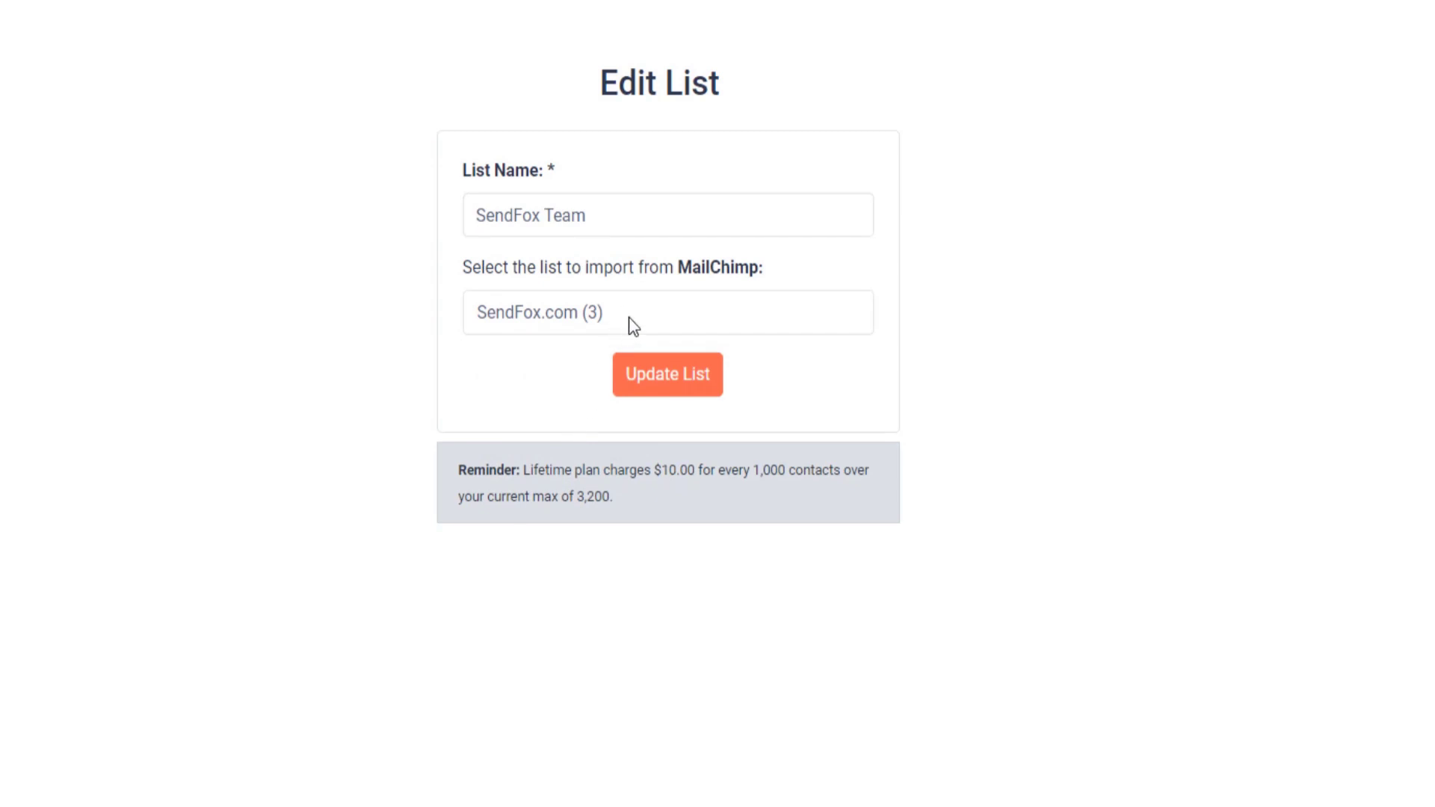
pyautogui.click(661, 378)
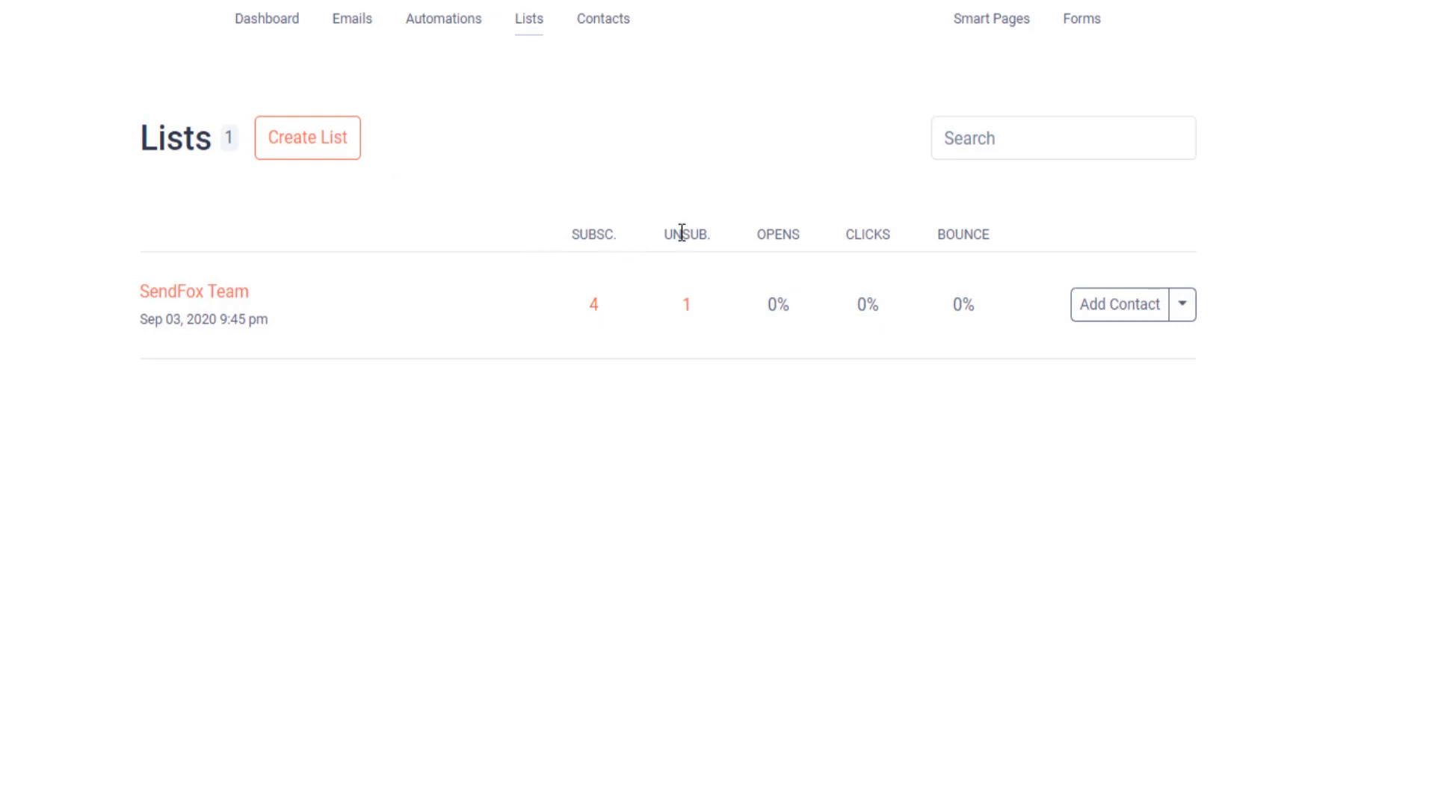
# Step: Review the list's 1 unsubscribed contact, then go back to the Dashboard
pyautogui.click(687, 304)
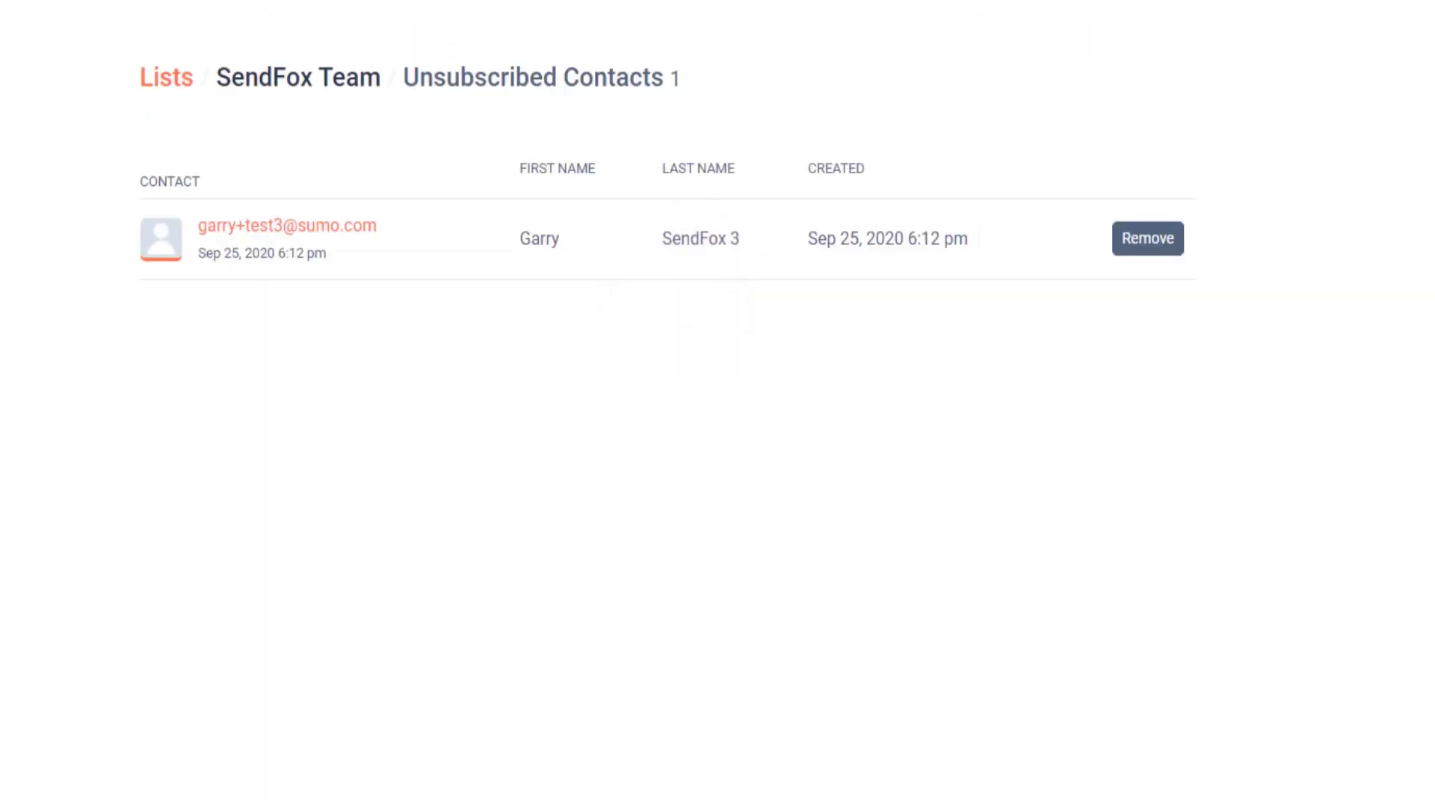
pyautogui.hotkey('alt', 'Left')
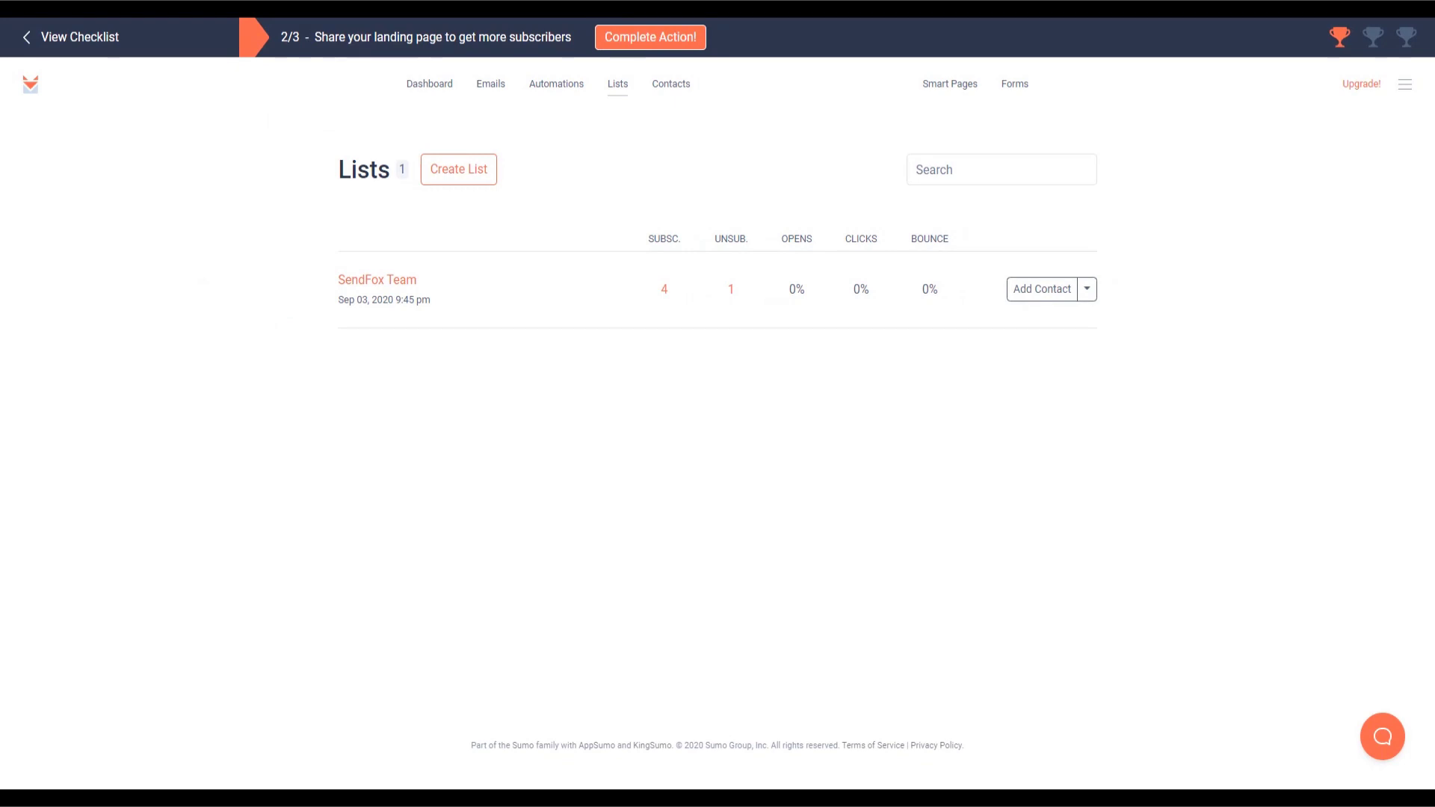
pyautogui.click(452, 84)
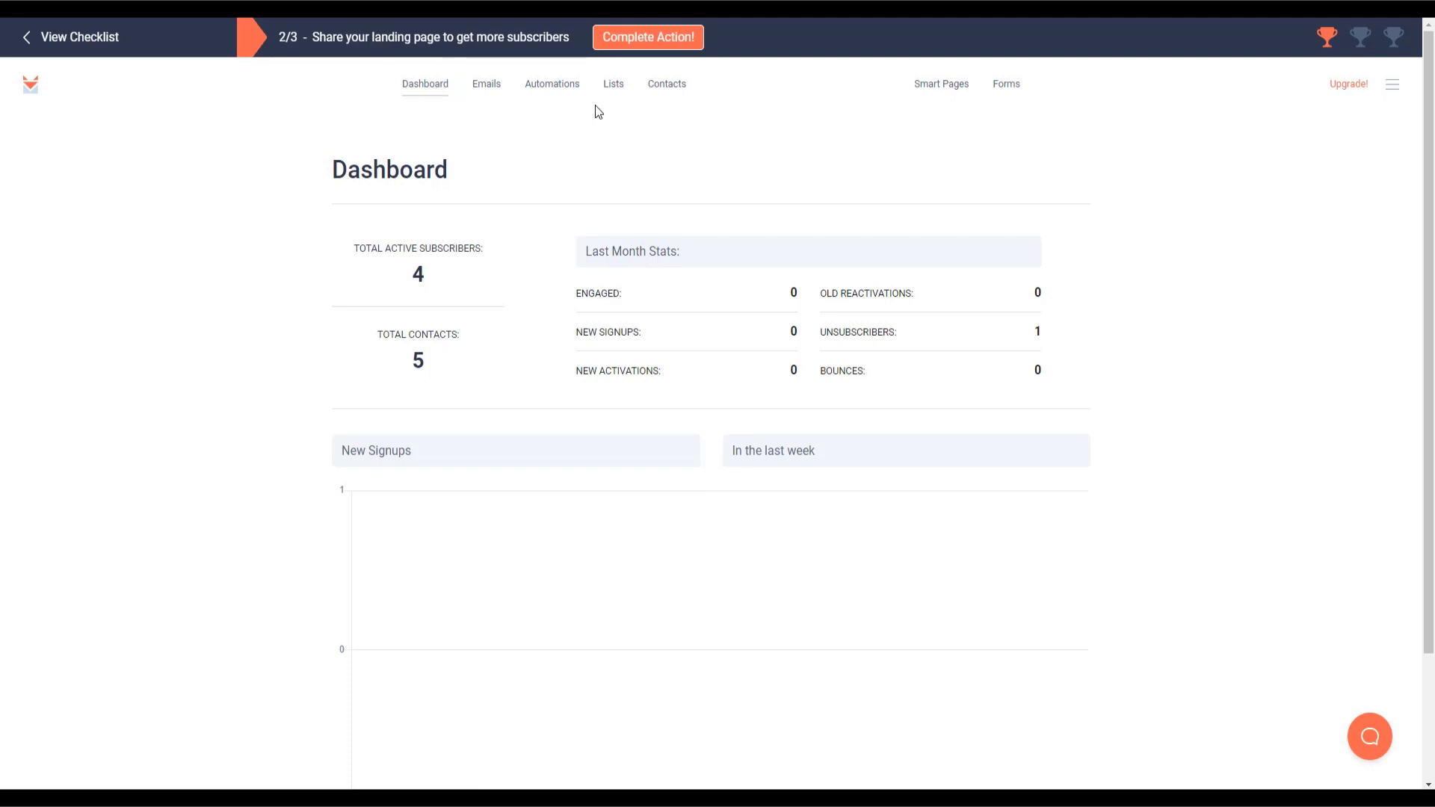
# Step: Reopen the SendFox Team list's edit page, then return to the Dashboard and open the account menu
pyautogui.click(619, 86)
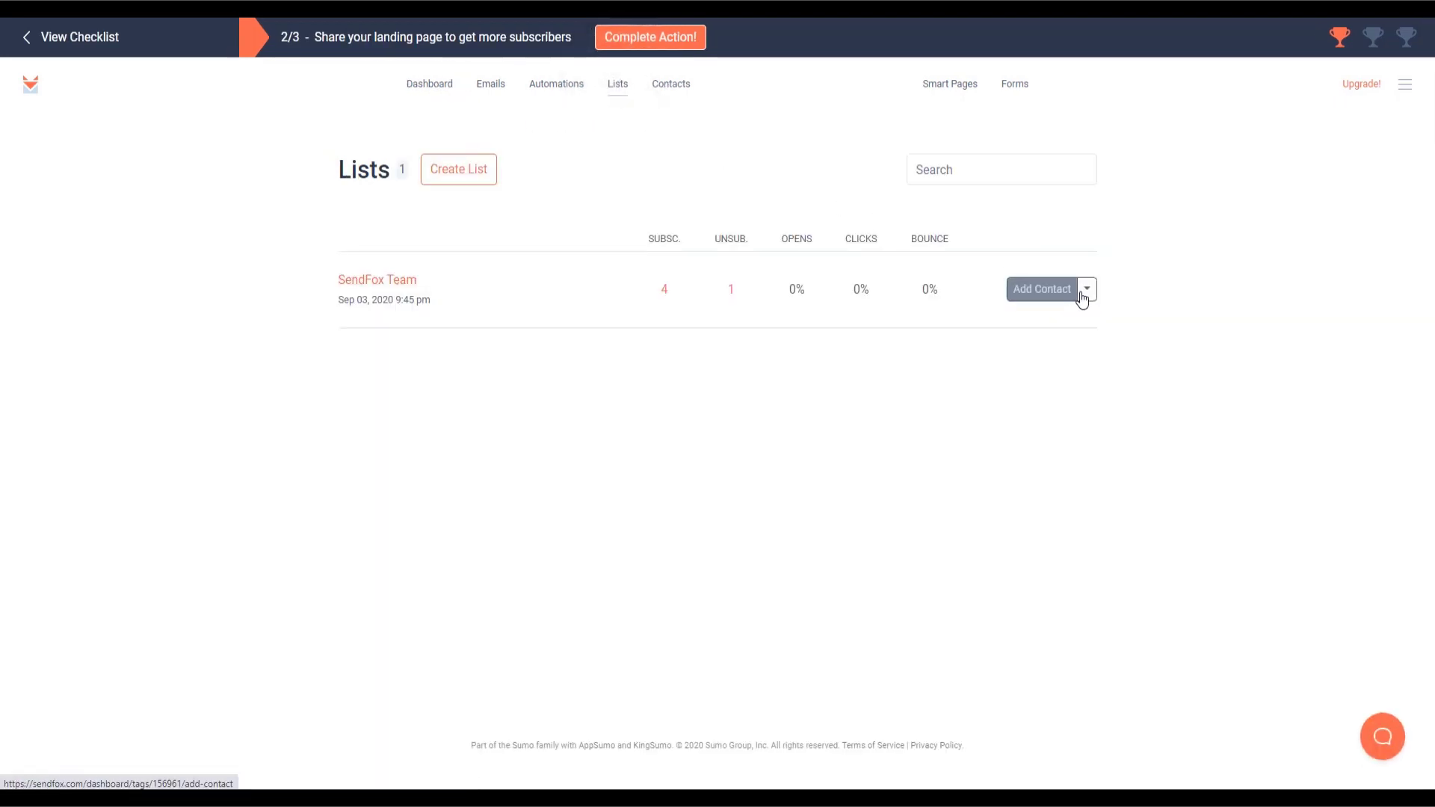
pyautogui.click(1087, 291)
pyautogui.click(1022, 261)
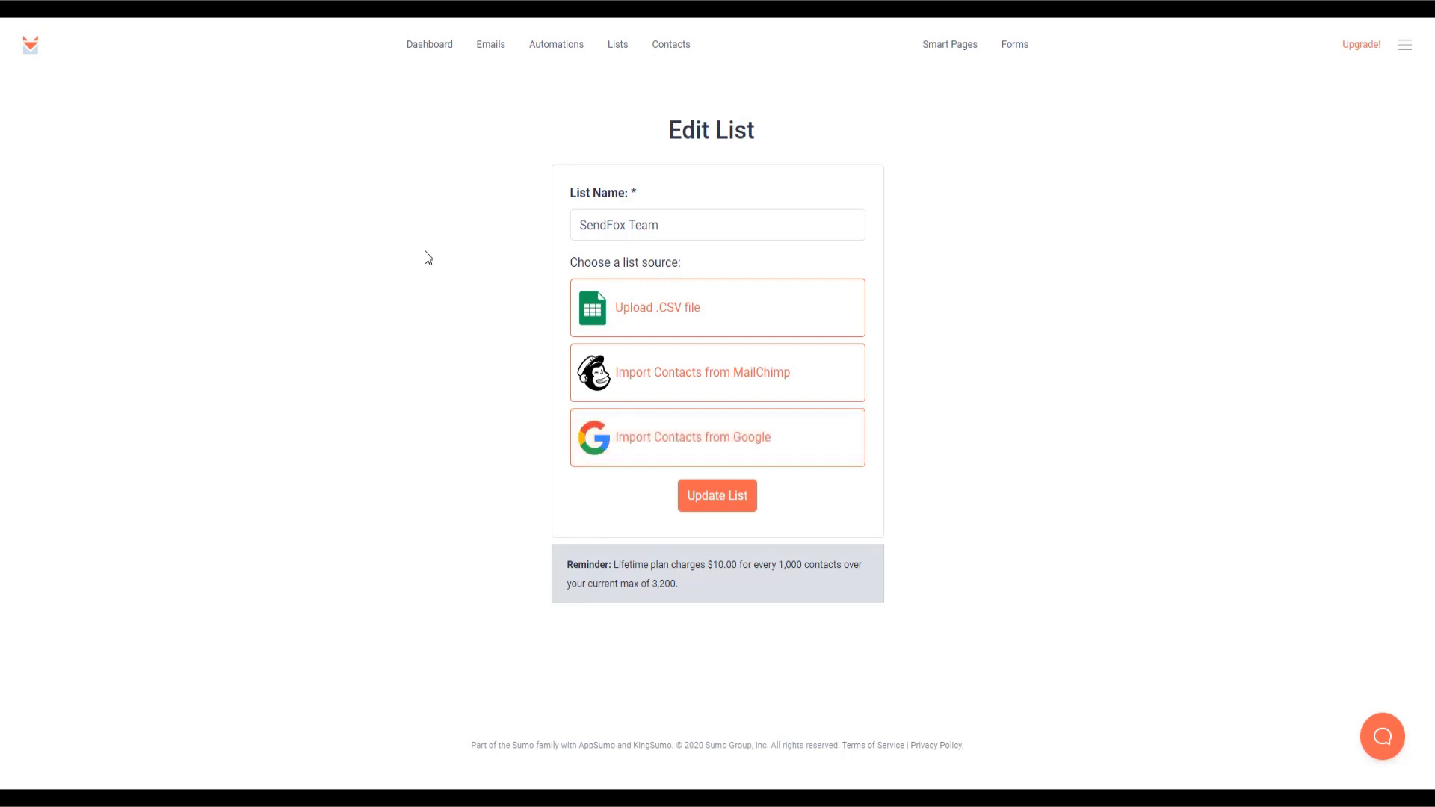
pyautogui.click(419, 54)
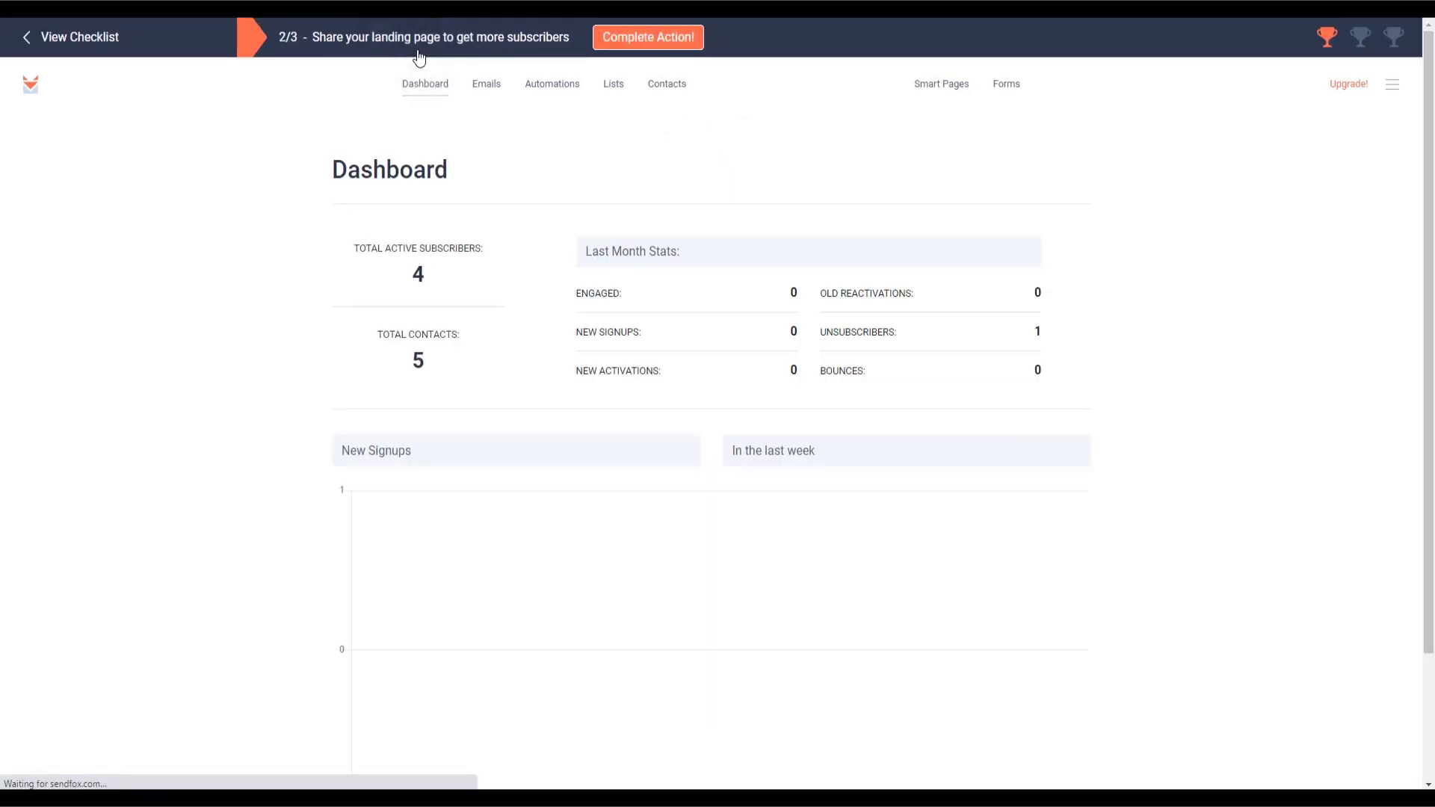
pyautogui.click(1391, 86)
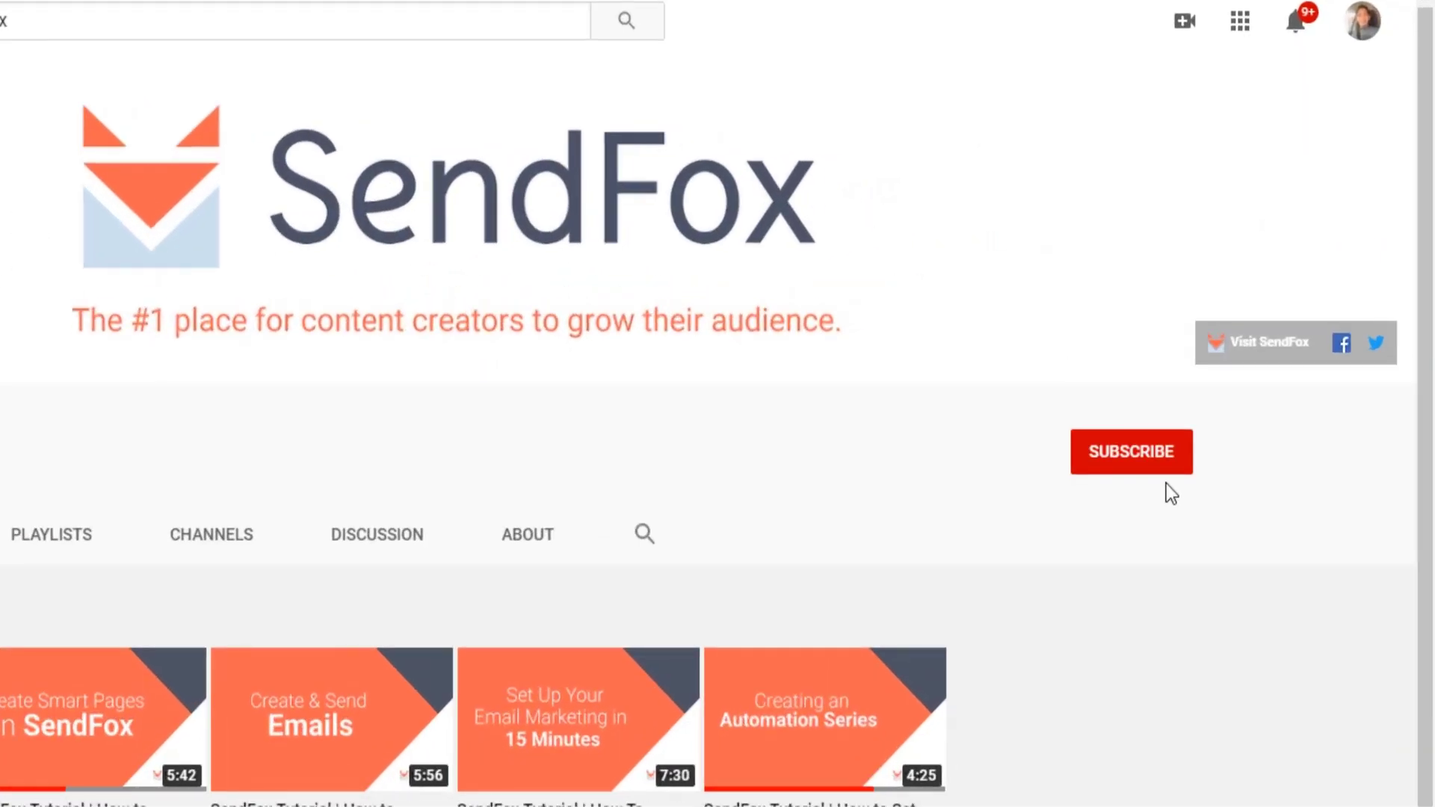
# Step: Subscribe to the SendFox channel and set its notification bell to All
pyautogui.click(1129, 453)
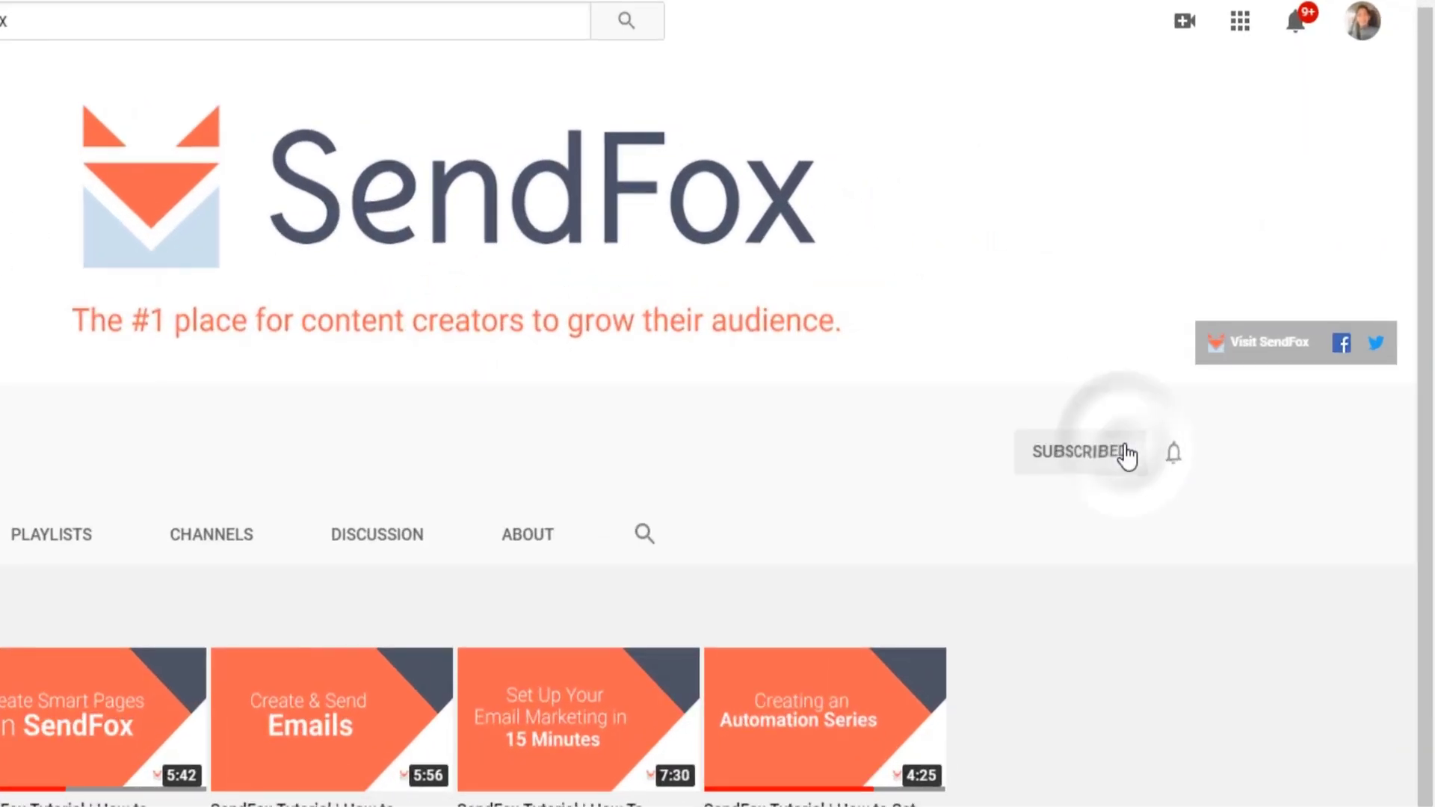
pyautogui.click(1175, 465)
pyautogui.click(1178, 510)
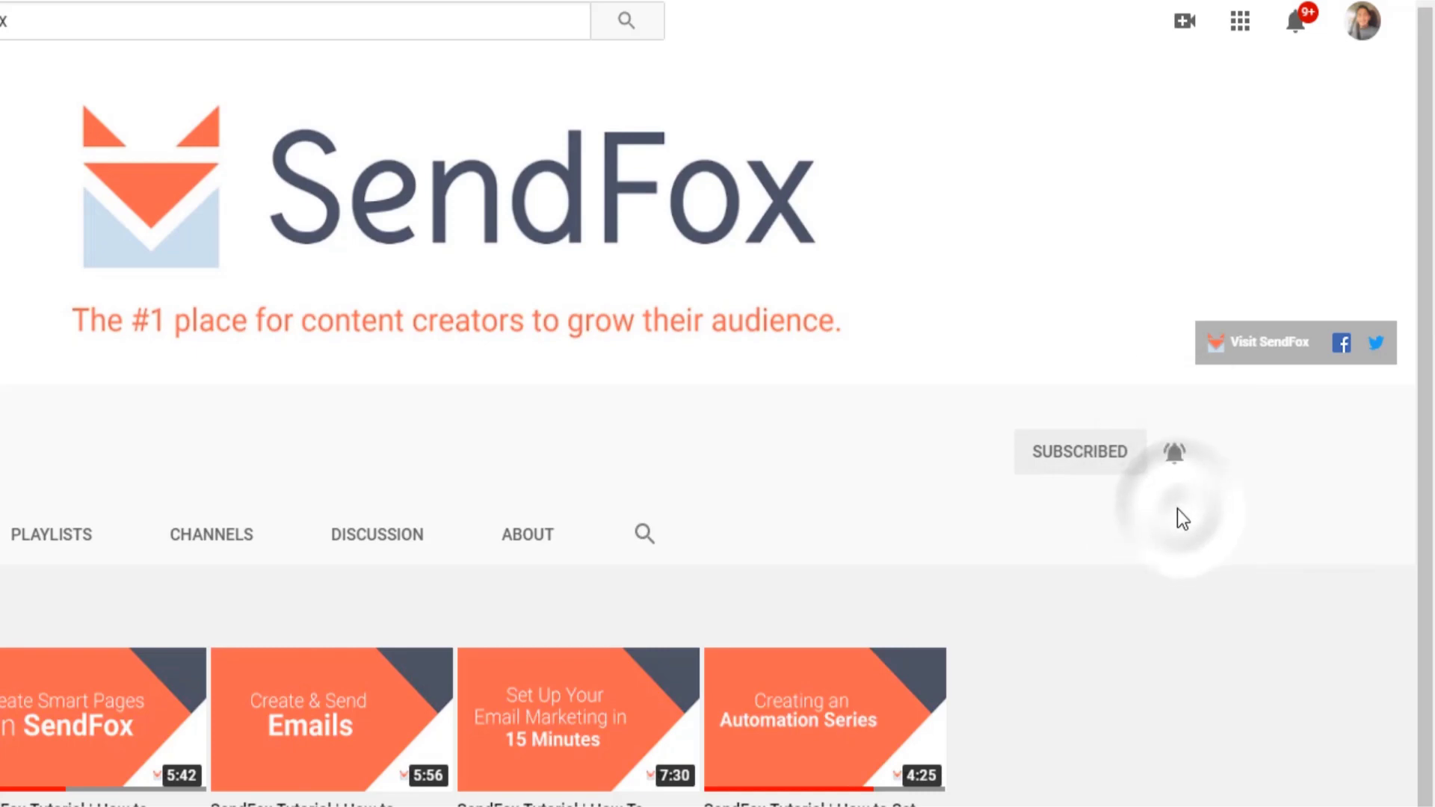